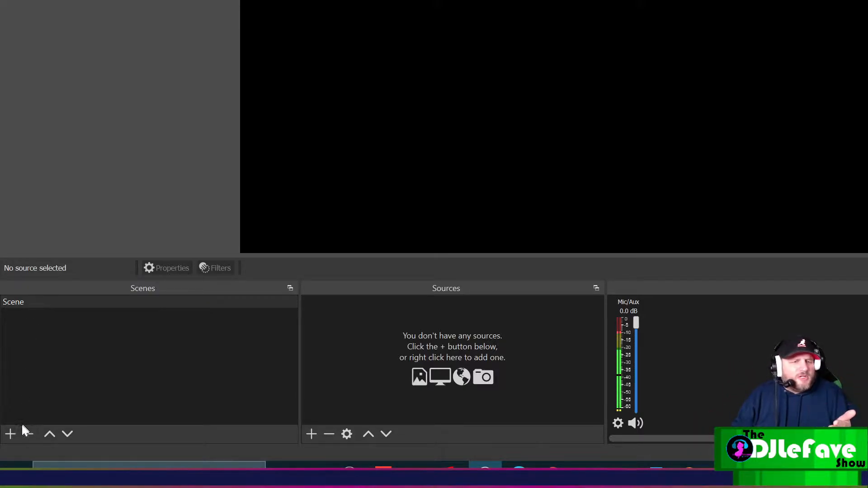
Add a new scene named "Color Source".
left_click(10, 434)
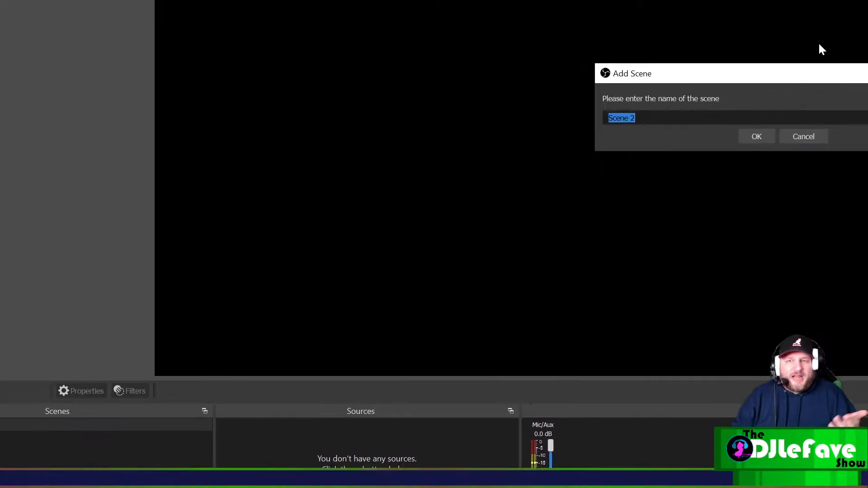
type("Color ")
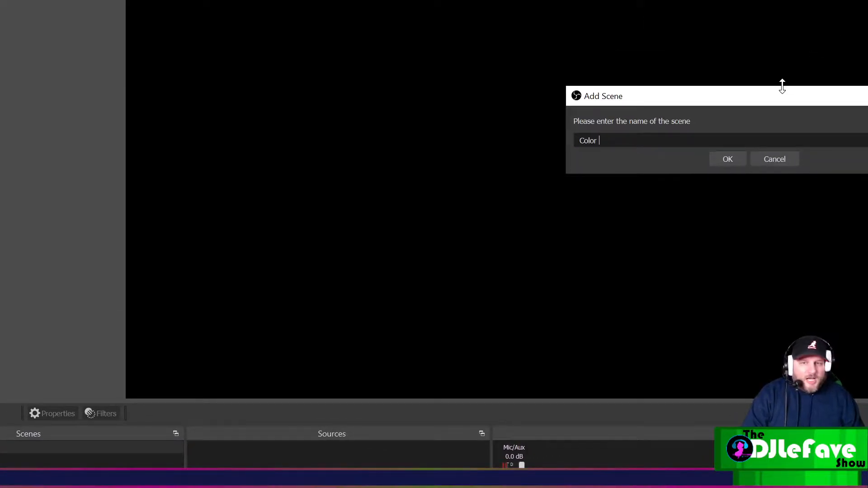
type("Source")
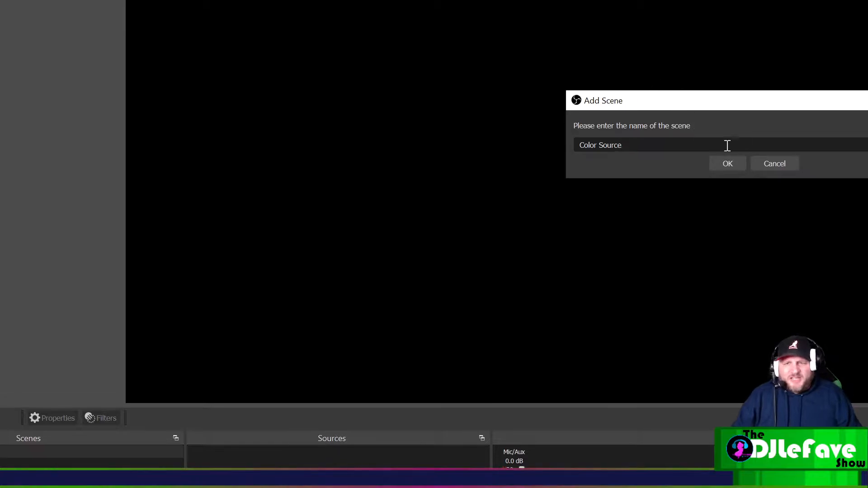
left_click(728, 163)
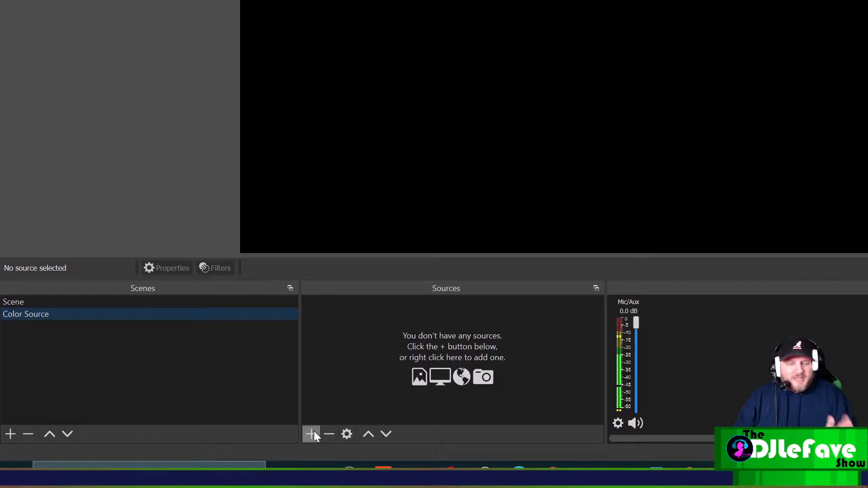
Add a new Color Source named "Pink" to the Color Source scene.
left_click(312, 434)
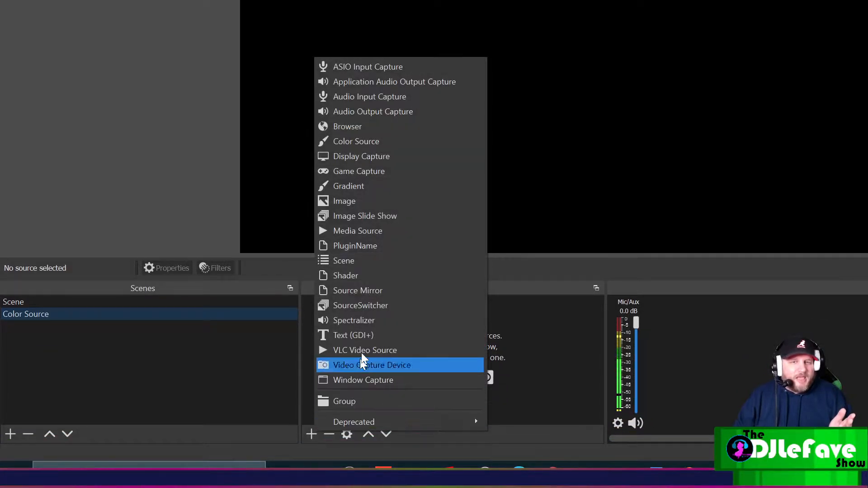
left_click(384, 142)
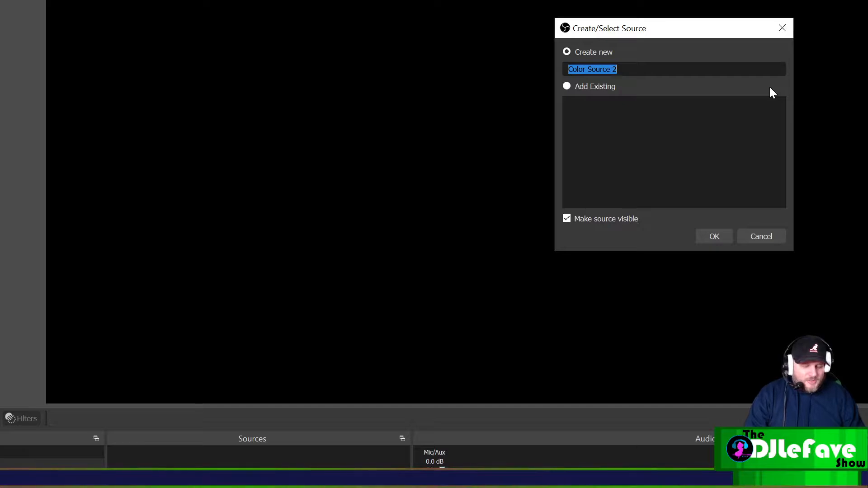
type("Pink")
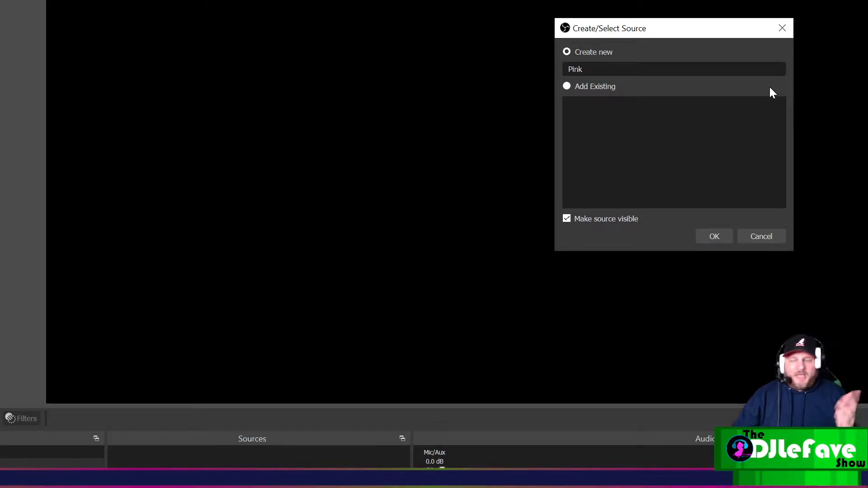
left_click(712, 237)
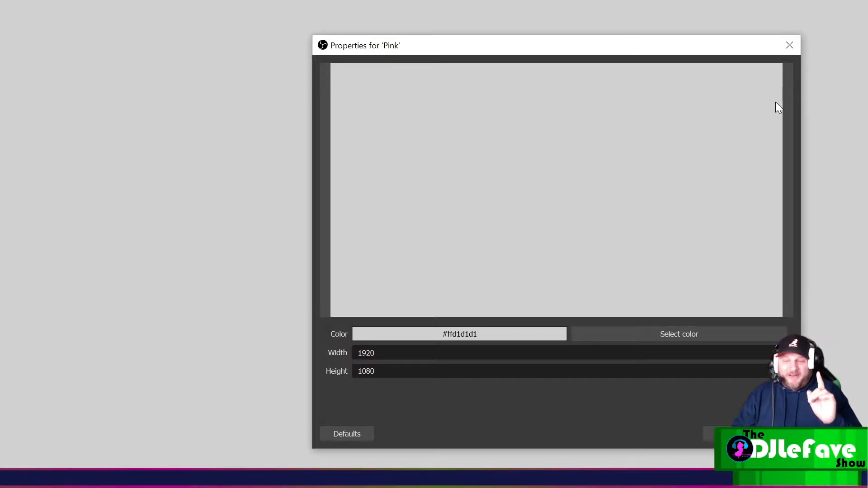
Set the Pink source's color to the basic magenta #ff00ff and accept its properties.
left_click(663, 334)
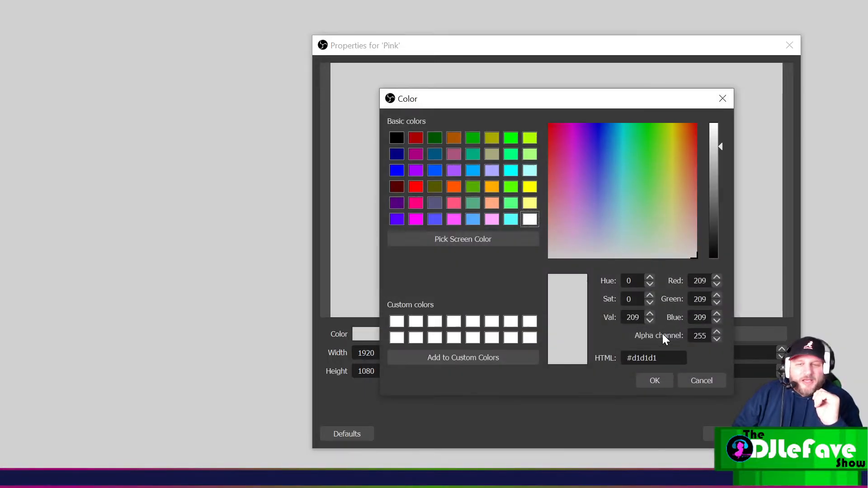
left_click(416, 219)
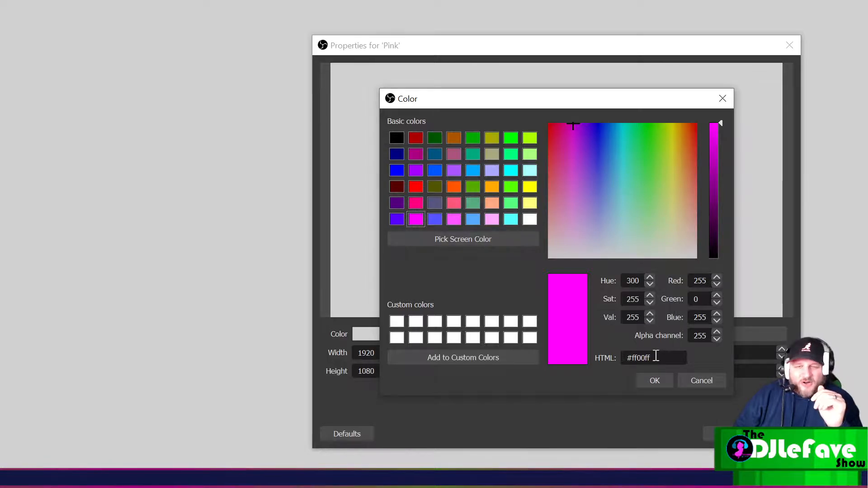
left_click_drag(657, 358, 624, 358)
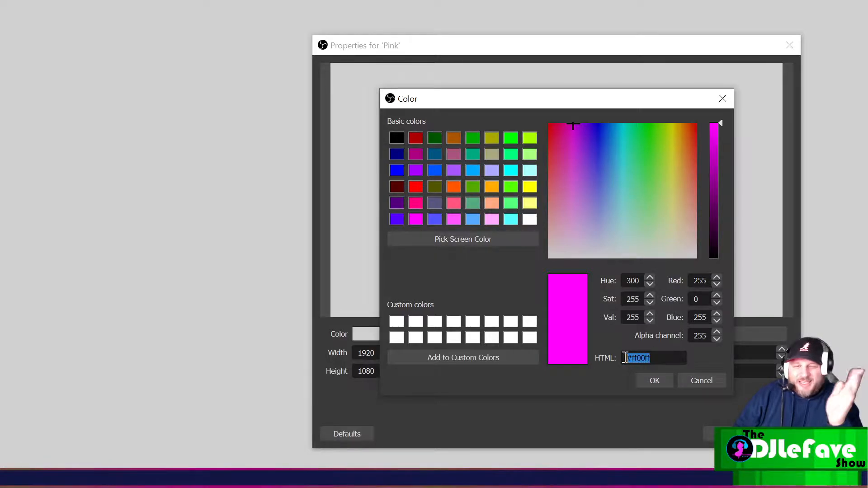
left_click(663, 378)
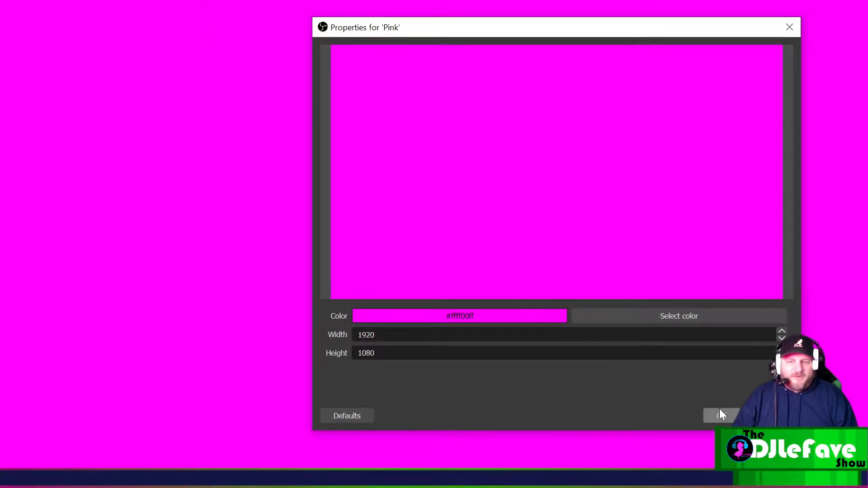
left_click(719, 410)
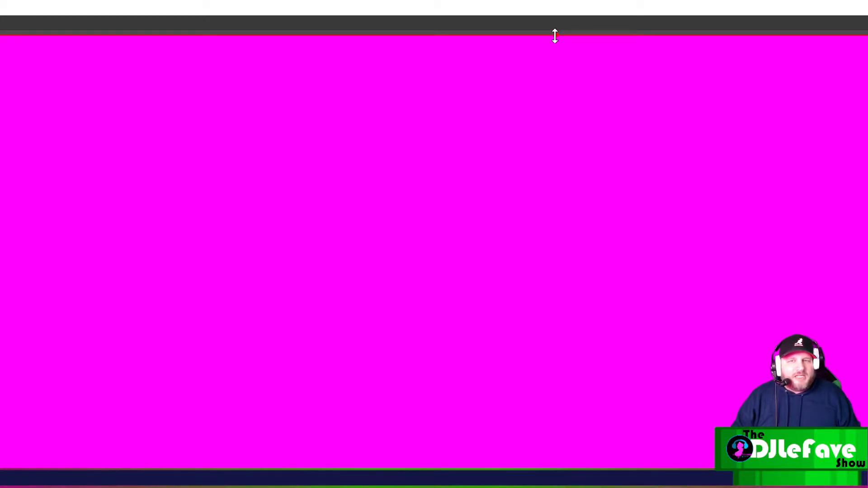
Resize the pink source into a strip along the canvas's bottom edge, about a tenth of its height, with both ends pulled in.
left_click_drag(555, 35, 573, 319)
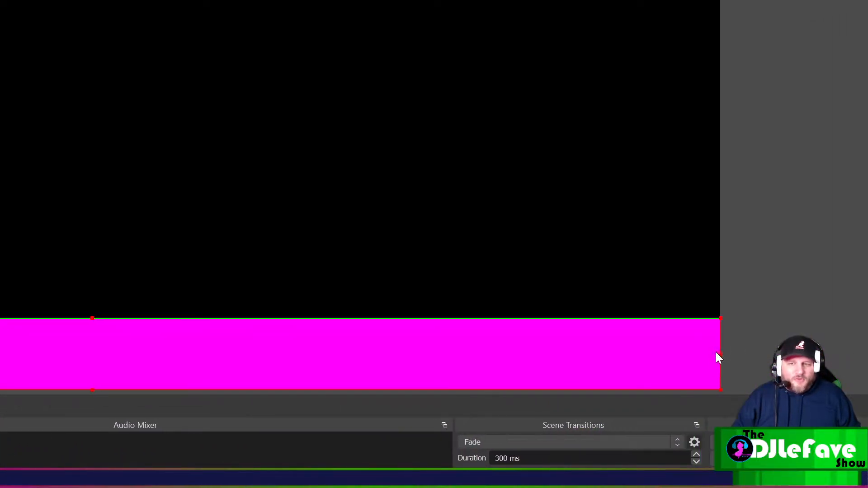
left_click_drag(719, 353, 583, 350)
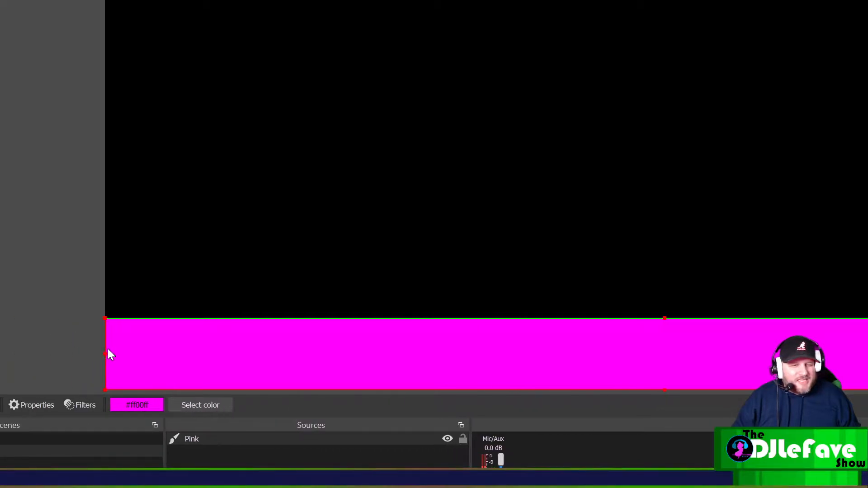
left_click_drag(108, 353, 123, 356)
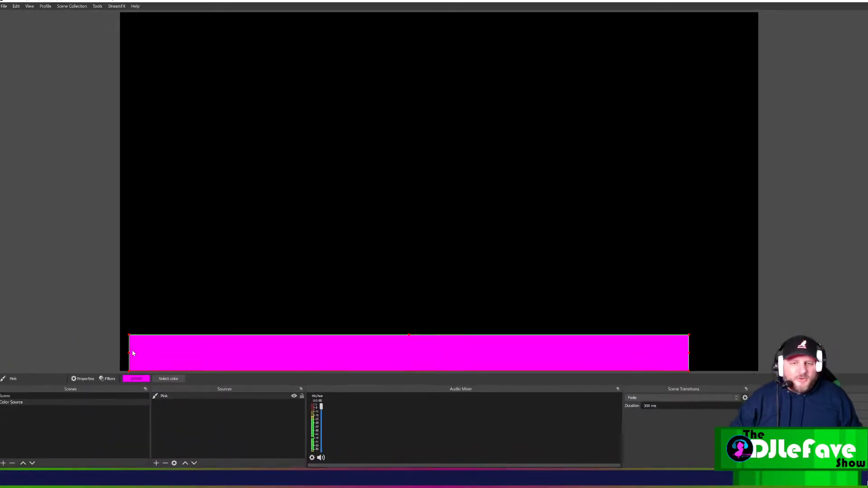
left_click(19, 302)
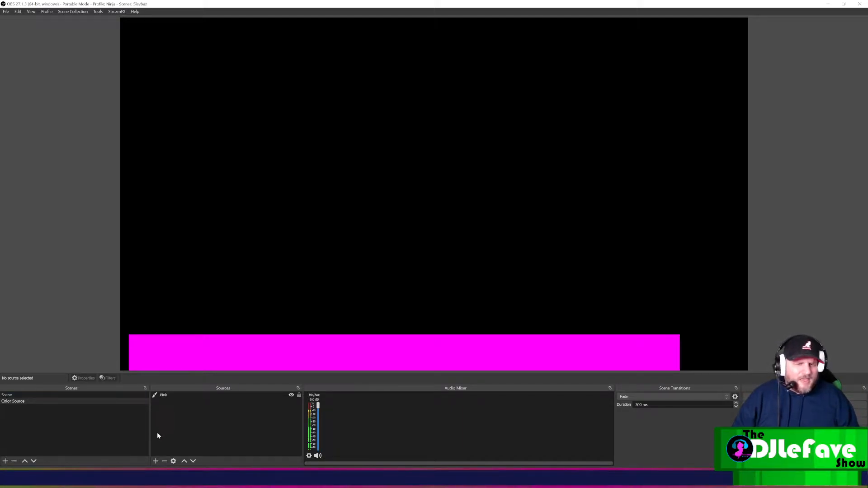
Add a new Color Source named "Green" to the scene.
left_click(156, 461)
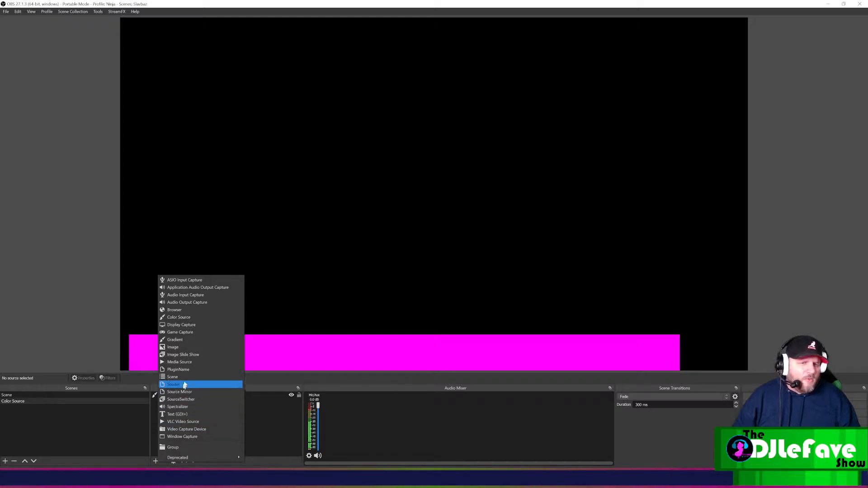
left_click(185, 318)
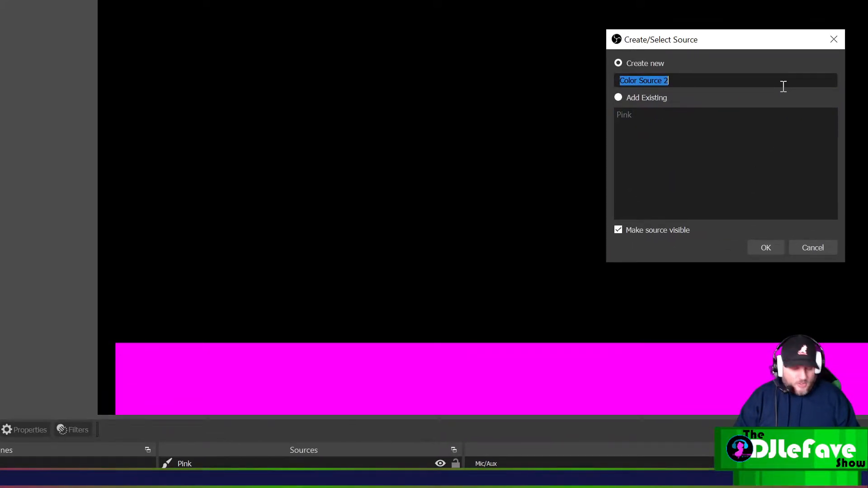
type("G")
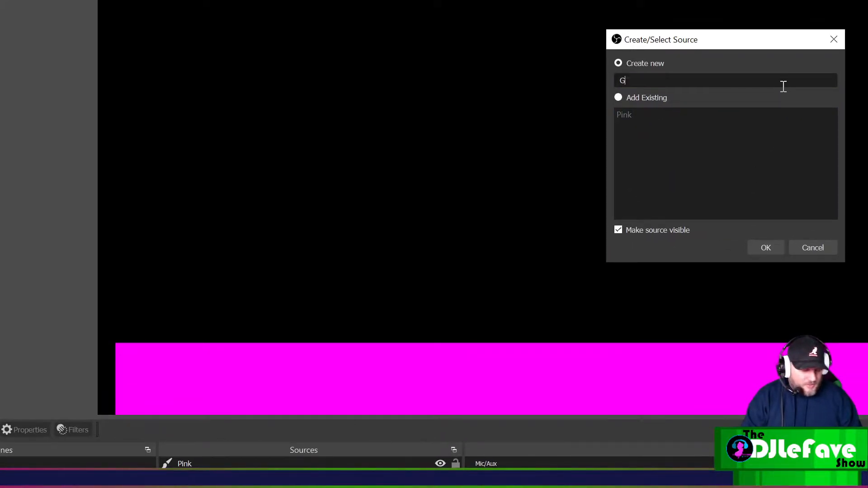
type("reen")
key("Return")
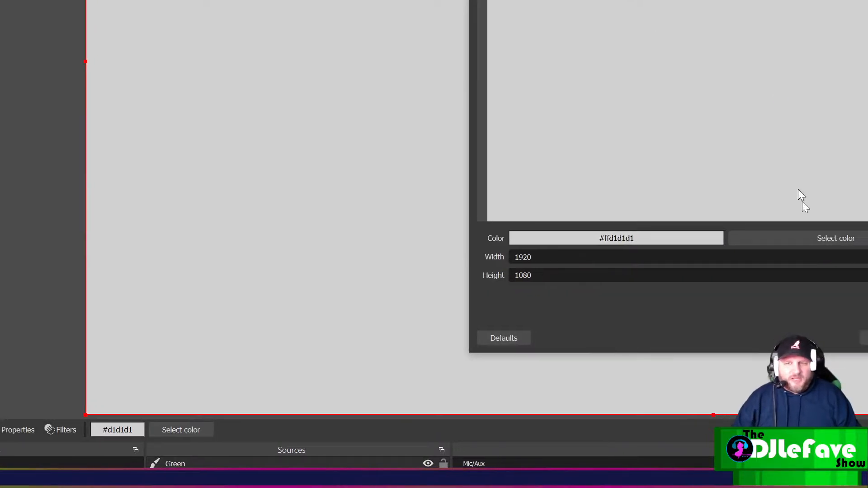
Set the Green source's color to HTML value #00ff00 and accept its properties.
left_click(834, 237)
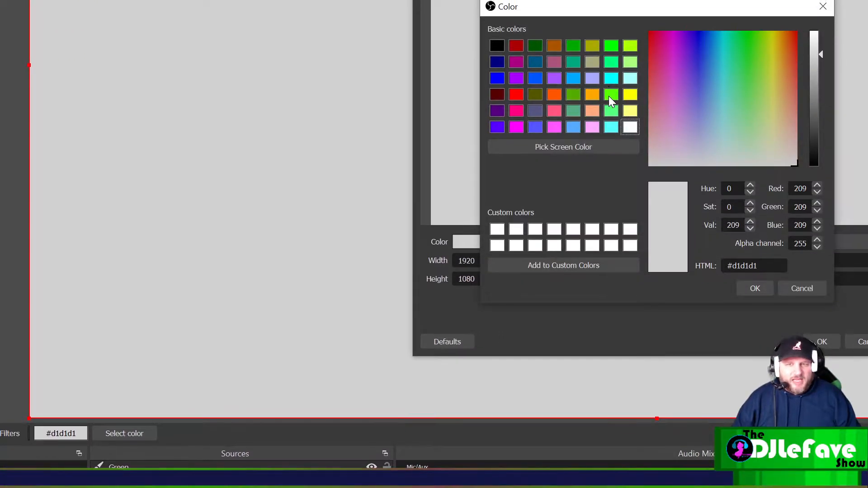
left_click(608, 96)
left_click_drag(768, 267, 734, 268)
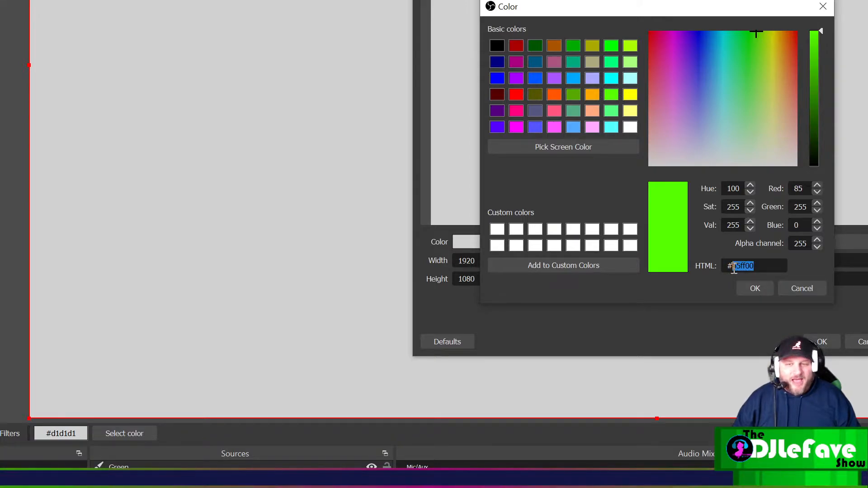
type("00ff00")
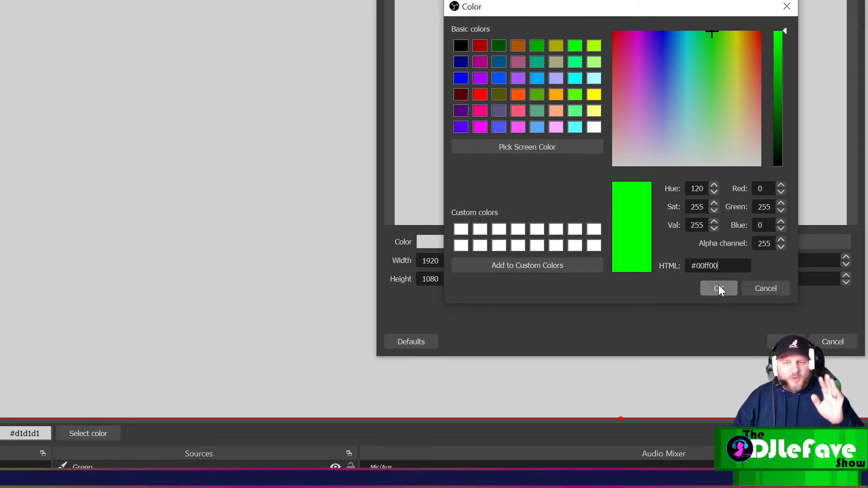
left_click(718, 288)
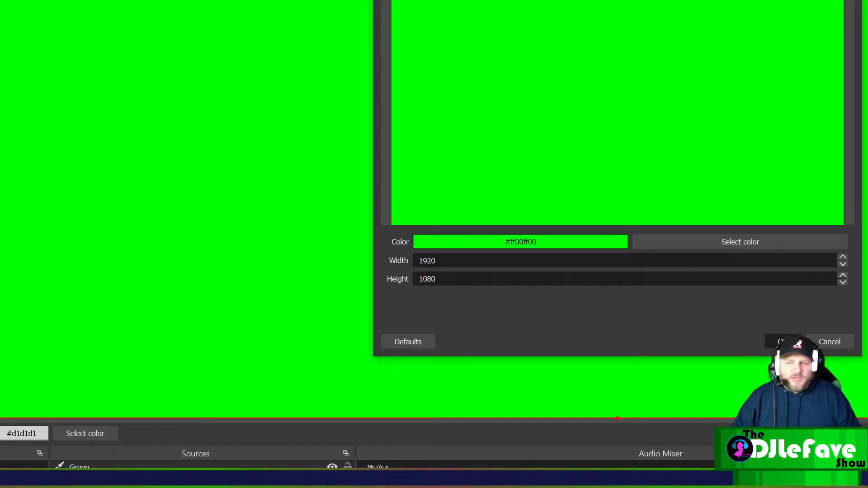
left_click(775, 334)
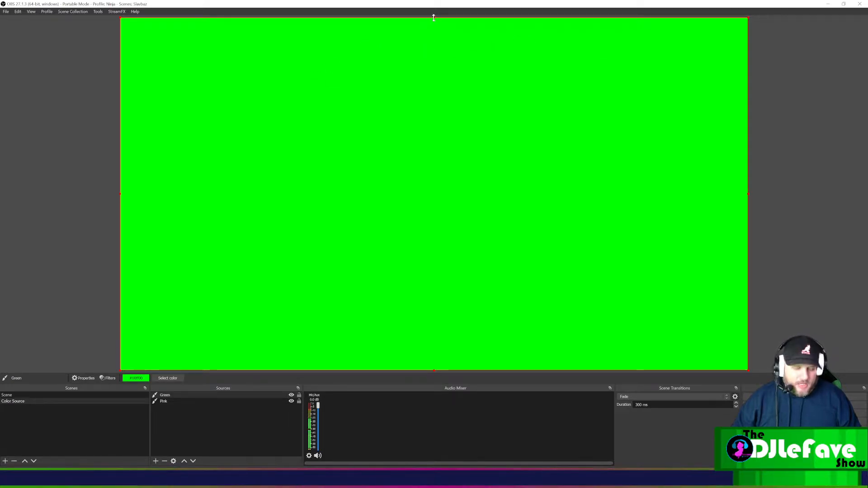
Squash the green source into a thin horizontal bar with shortened ends and move it above the pink strip.
left_click_drag(433, 17, 463, 361)
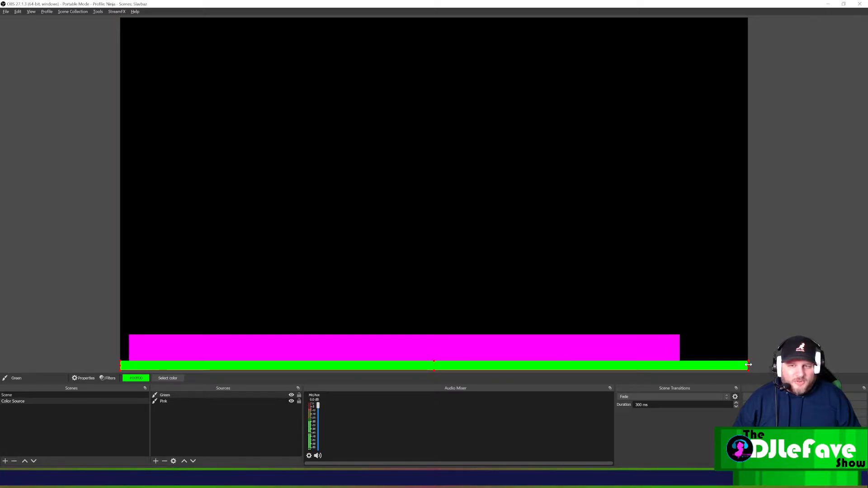
left_click_drag(711, 361, 689, 362)
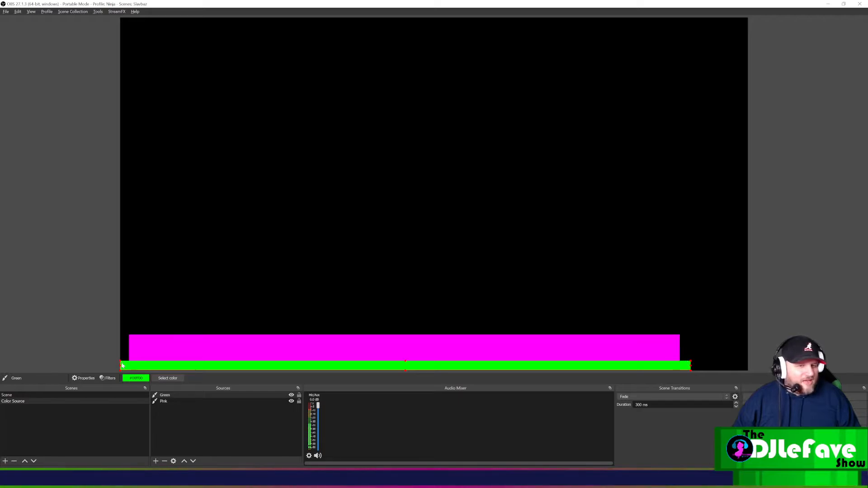
left_click_drag(121, 365, 187, 285)
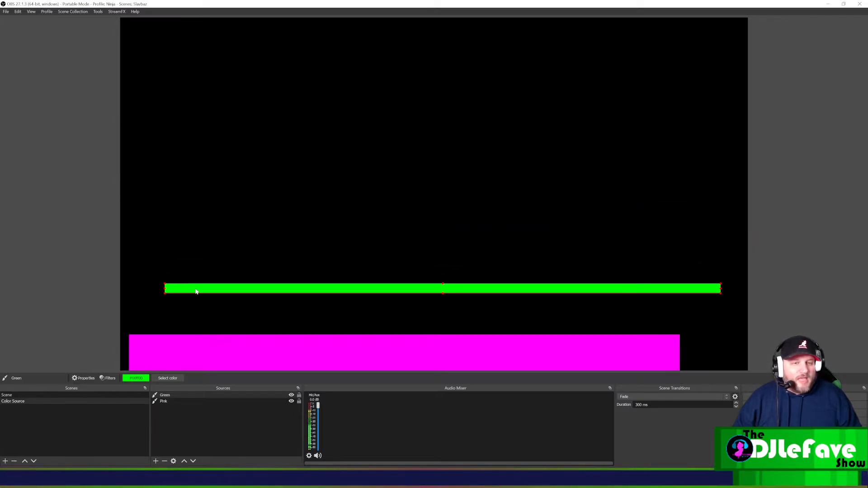
Rotate the green bar 90 degrees clockwise and fit it as a short vertical bar over the pink strip's left end.
right_click(195, 290)
key("Escape")
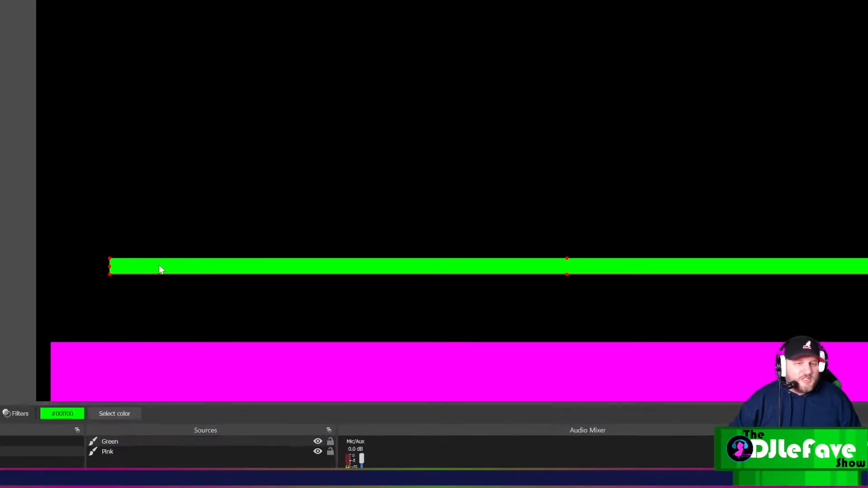
right_click(140, 257)
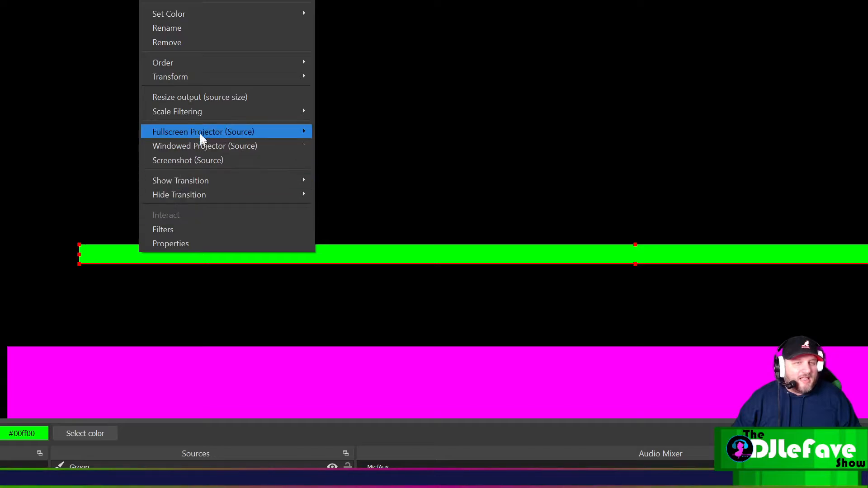
mouse_move(211, 95)
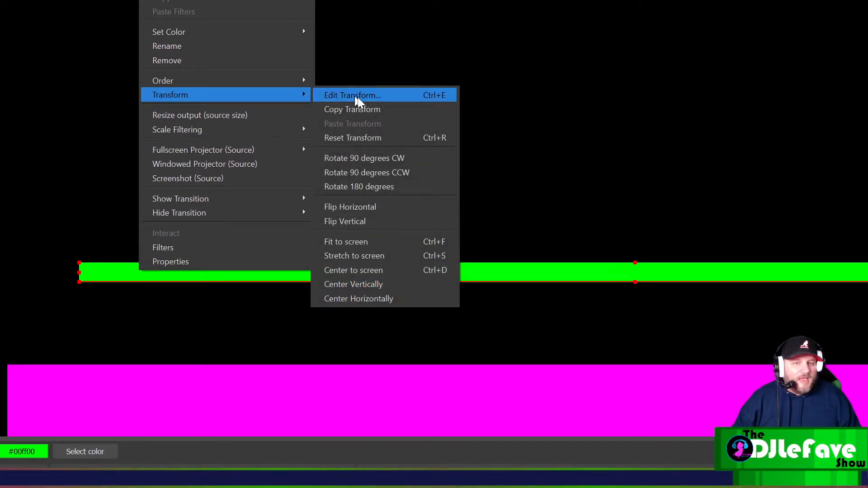
left_click(381, 163)
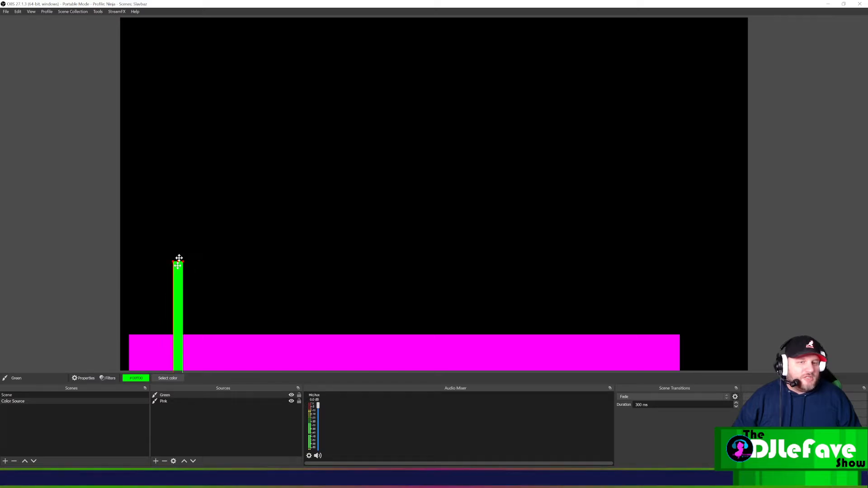
left_click_drag(179, 258, 146, 321)
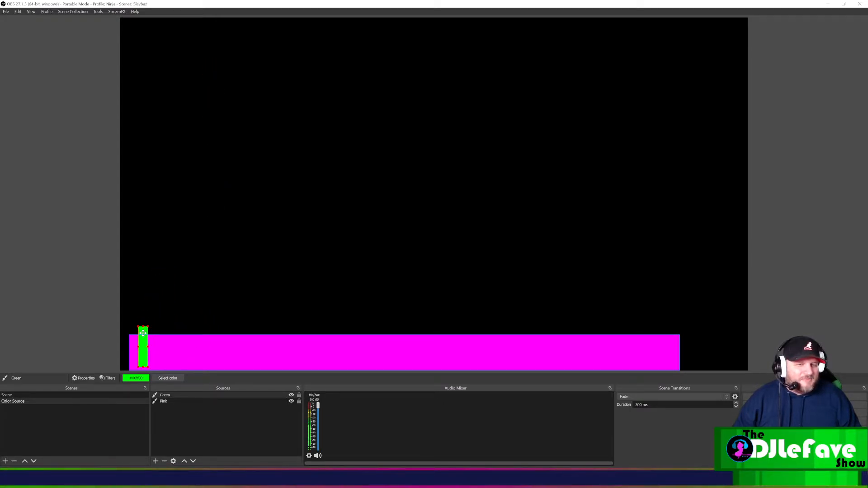
left_click(274, 271)
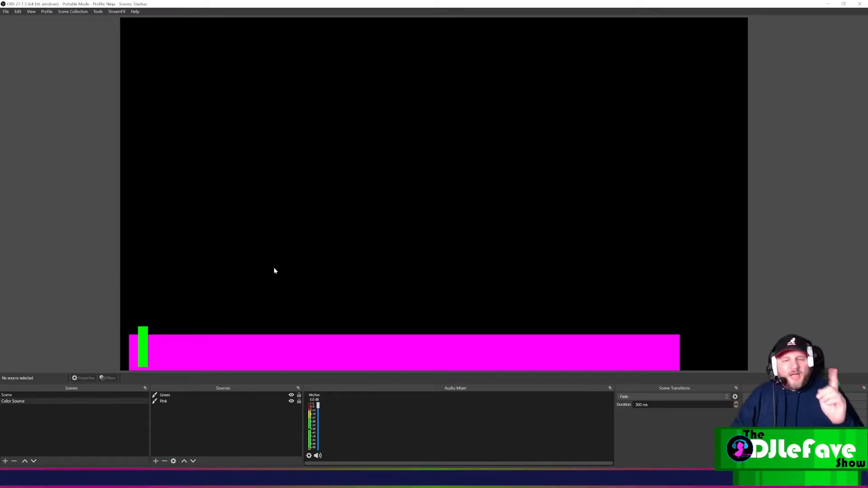
left_click(156, 461)
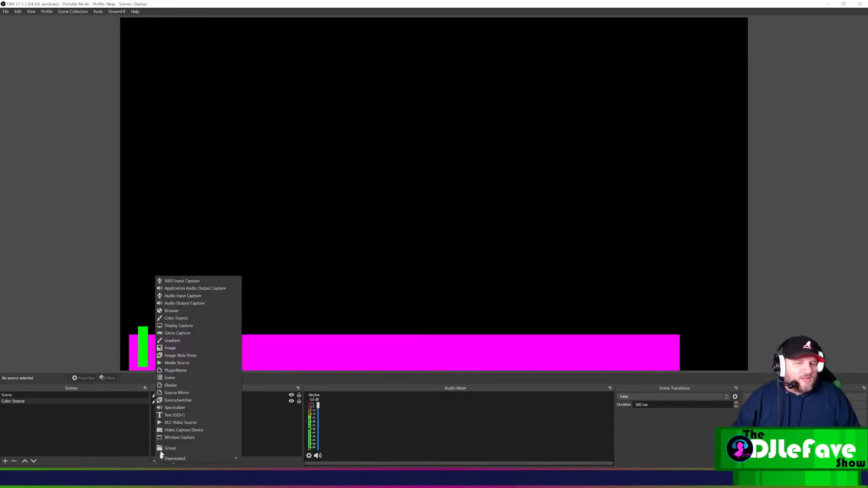
left_click(169, 326)
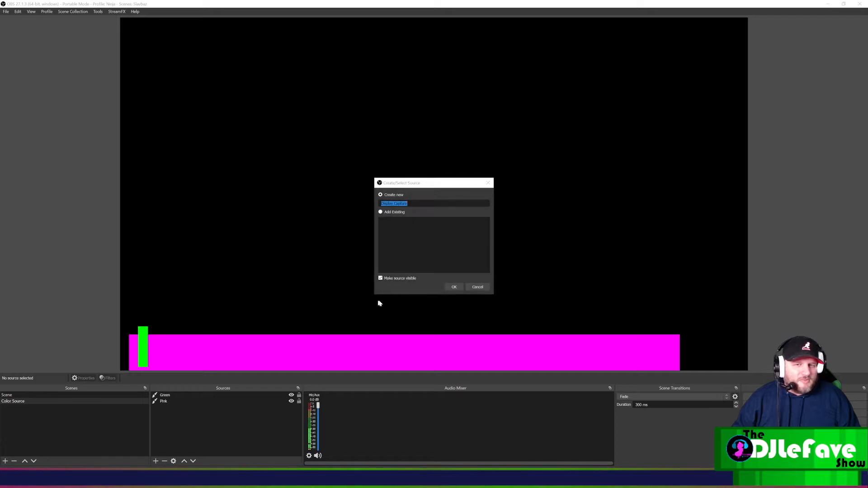
left_click(475, 288)
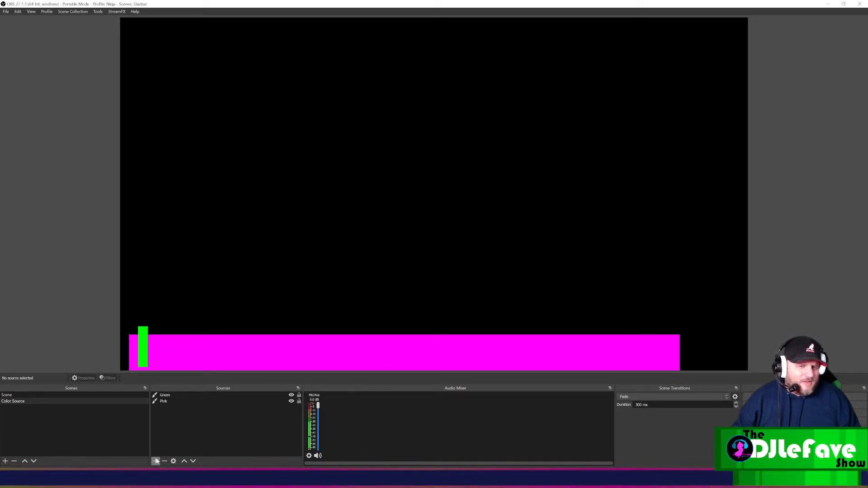
Add a new Color Source named "Grey" to the scene.
left_click(155, 461)
left_click(173, 320)
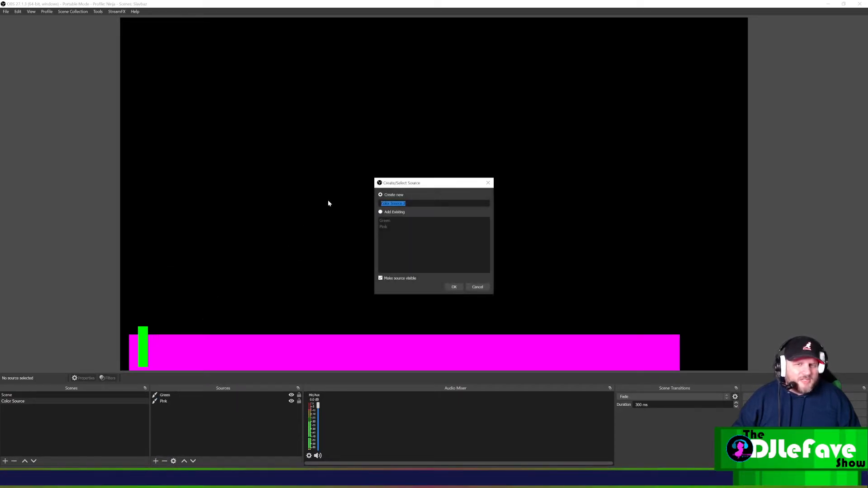
type("Black")
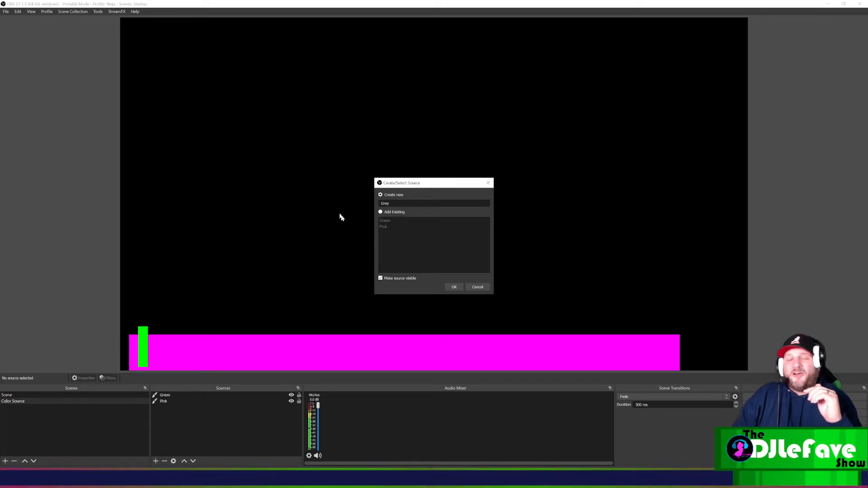
left_click(450, 288)
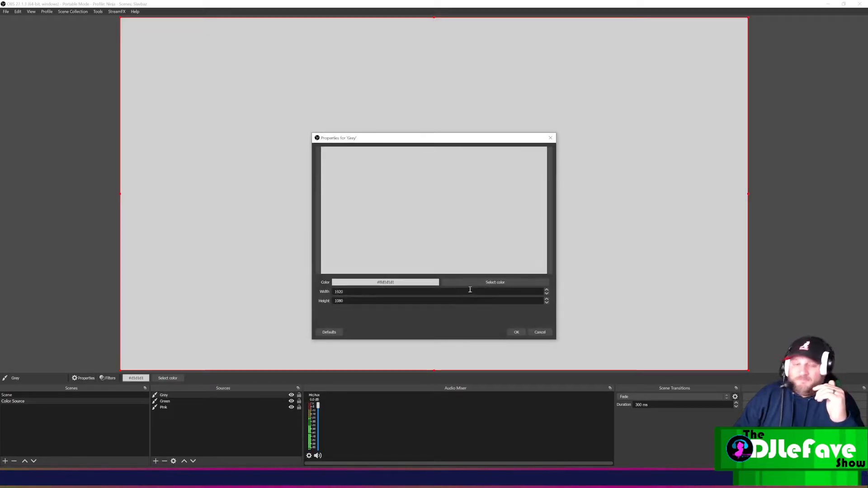
Set the Grey source's color to dark grey #636363 and accept its properties.
left_click(470, 281)
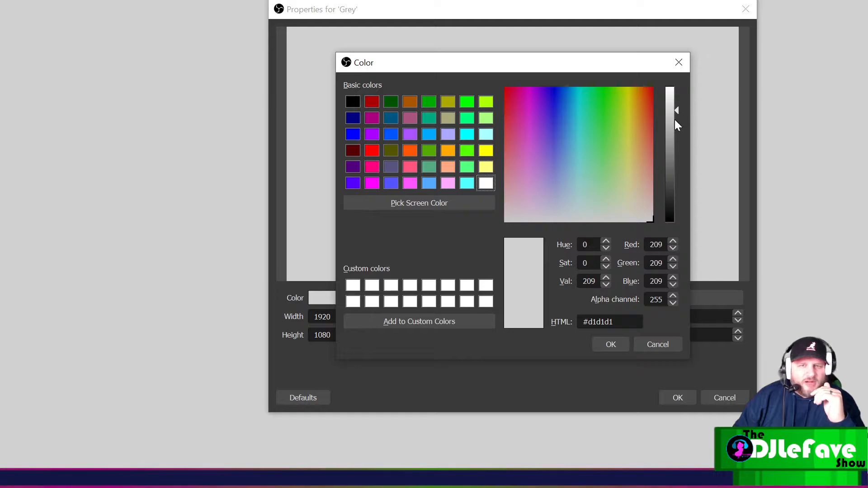
left_click(355, 103)
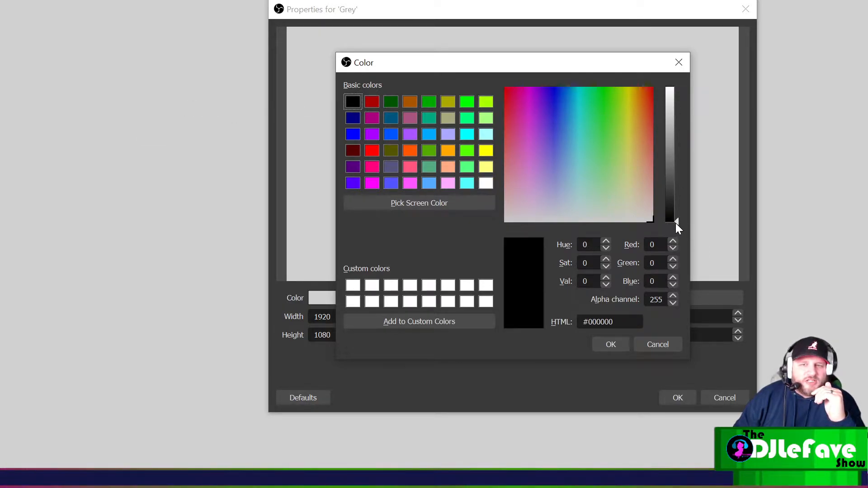
left_click_drag(676, 223, 678, 170)
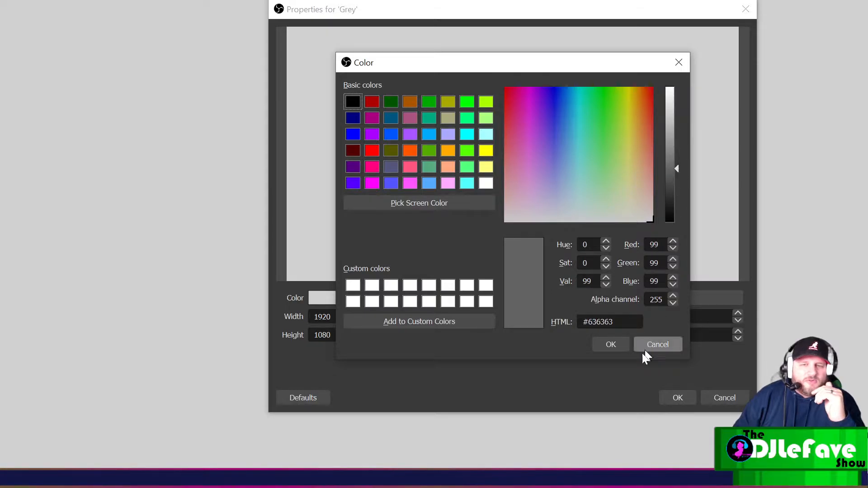
left_click(611, 344)
left_click(679, 398)
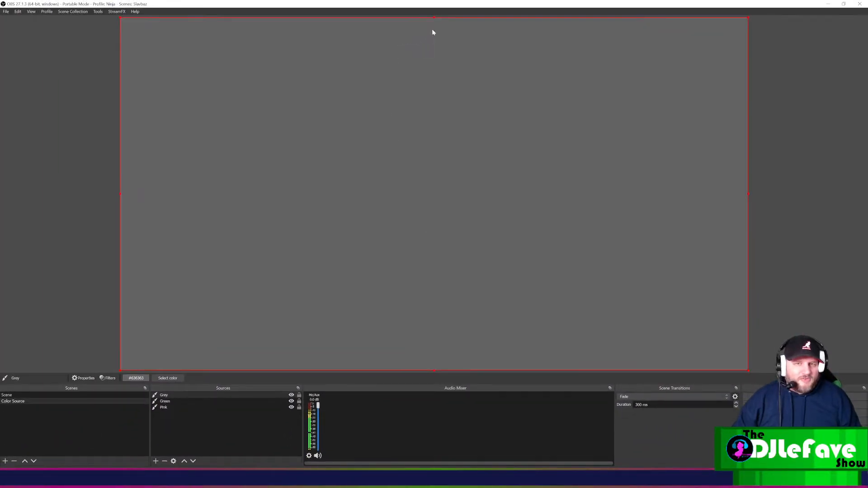
Squash the grey source into a thin horizontal bar across the pink strip and pull both of its ends inward.
left_click_drag(435, 17, 431, 348)
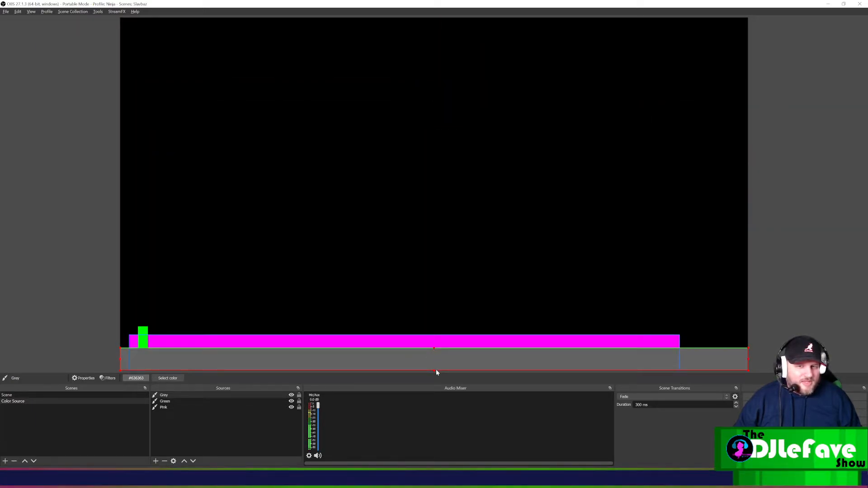
left_click_drag(435, 370, 434, 359)
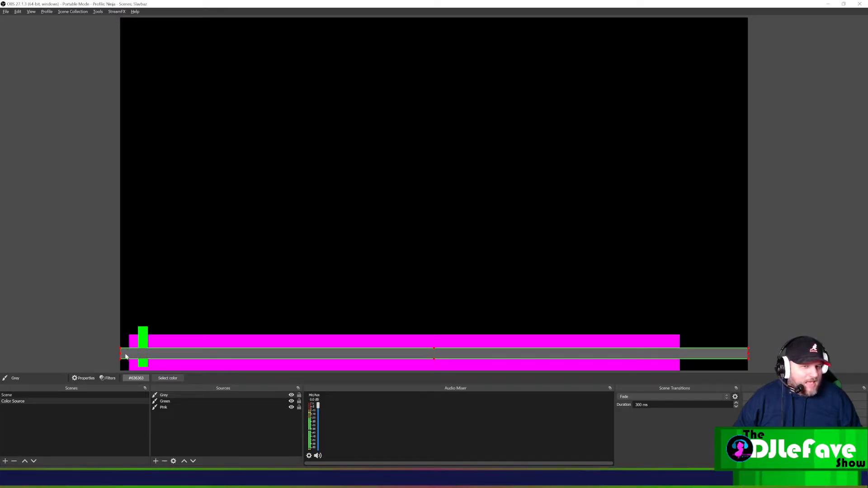
left_click_drag(119, 356, 131, 356)
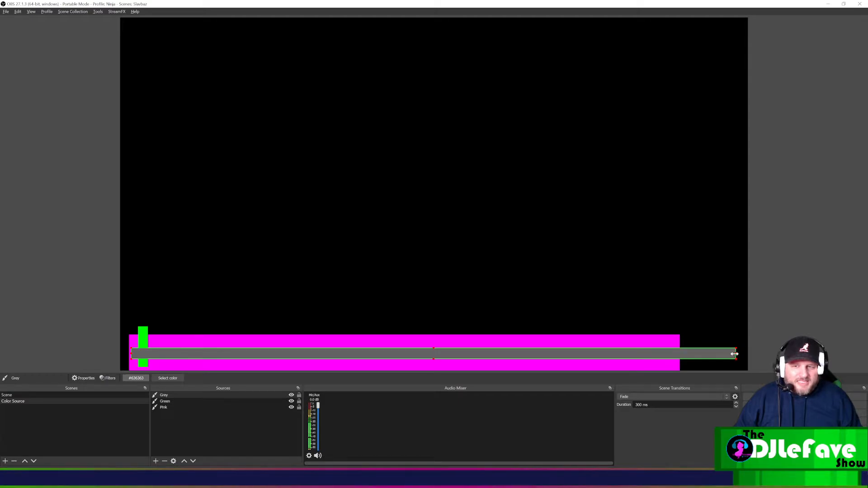
left_click_drag(734, 354, 706, 354)
Move the grey bar down near the pink strip's lower edge and thin it to a narrow line.
left_click_drag(622, 356, 623, 367)
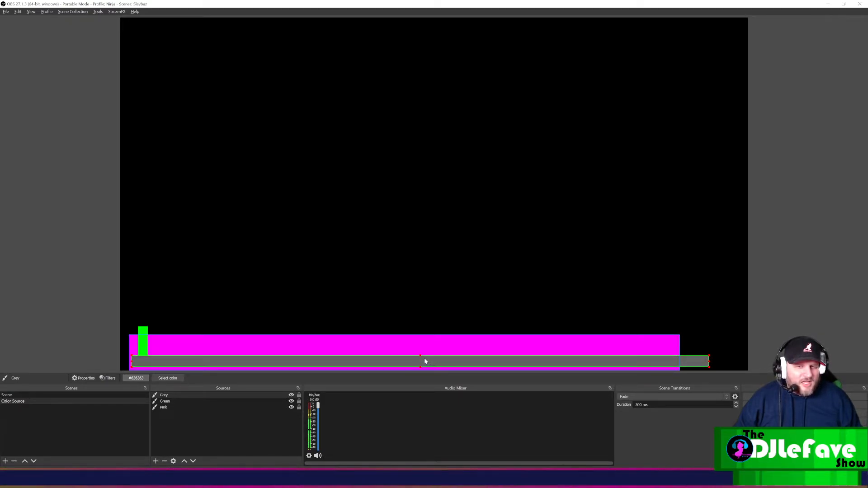
left_click_drag(421, 356, 420, 361)
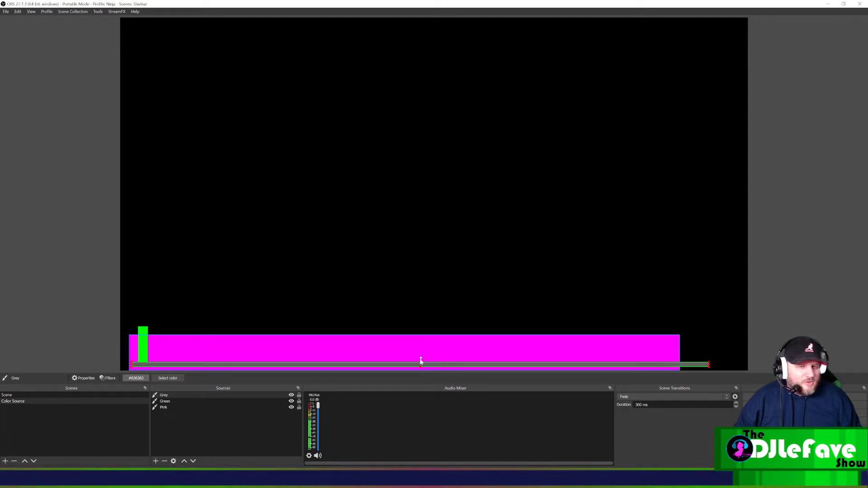
left_click(399, 305)
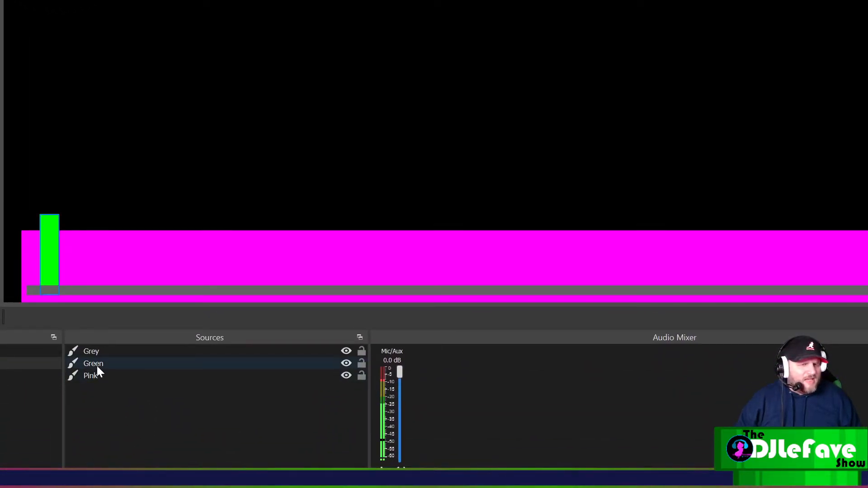
Reorder the Grey source beneath Green and nudge the green bar slightly left and down over the grey line.
left_click_drag(96, 349, 94, 370)
left_click(164, 116)
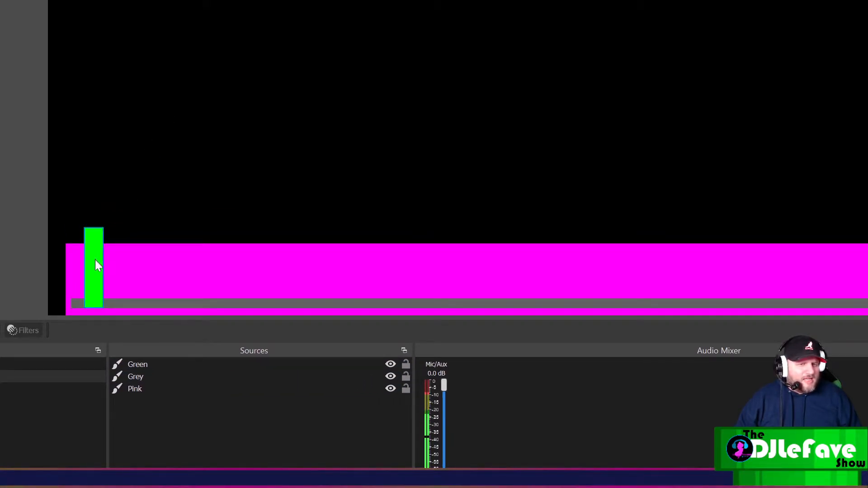
left_click_drag(96, 264, 94, 263)
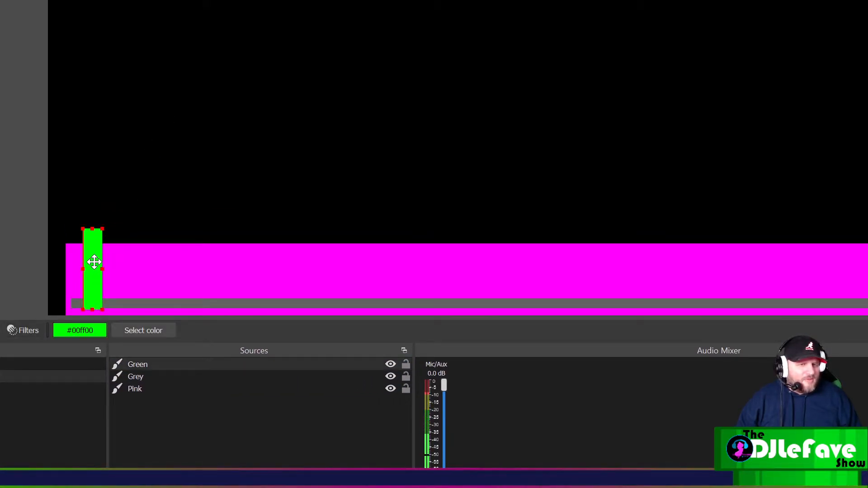
left_click(247, 125)
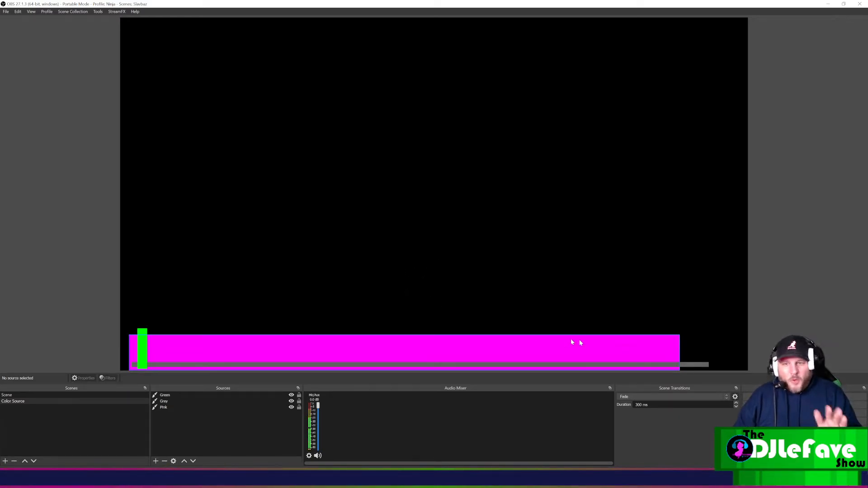
Shorten the grey line's right end so it stops just inside the pink strip's right edge.
left_click(702, 367)
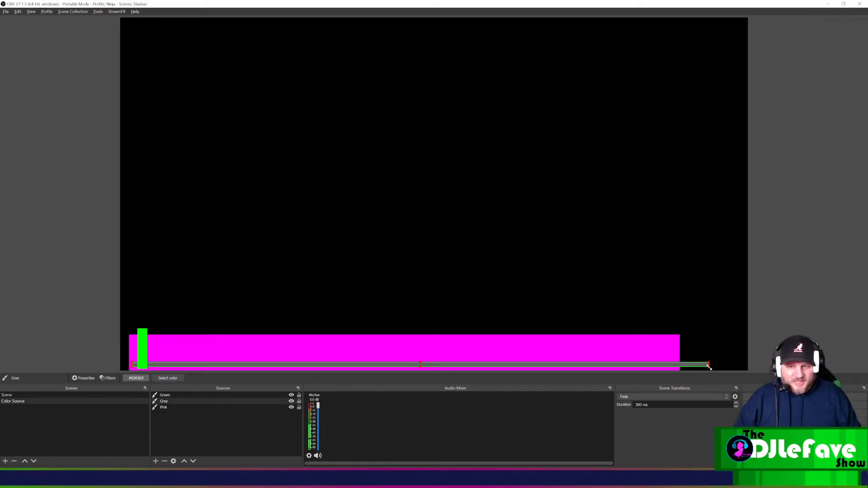
left_click_drag(680, 367, 669, 368)
left_click(640, 304)
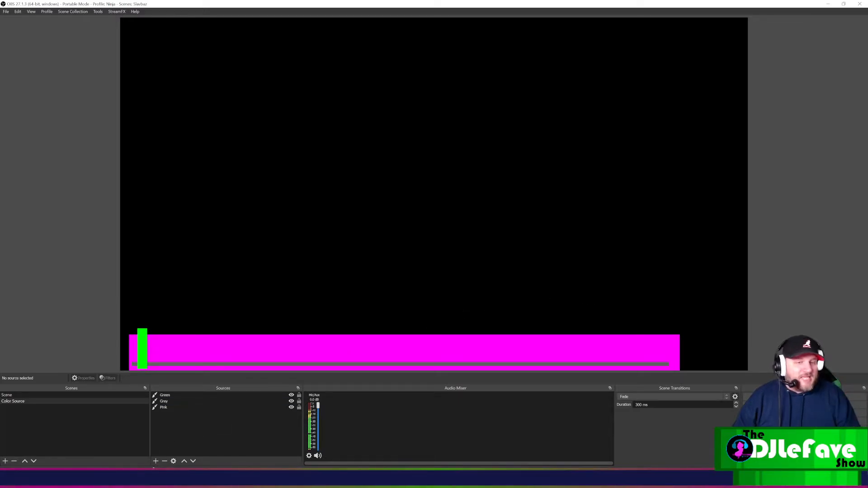
Add a new Text (GDI+) source named "Name" to the scene.
left_click(156, 461)
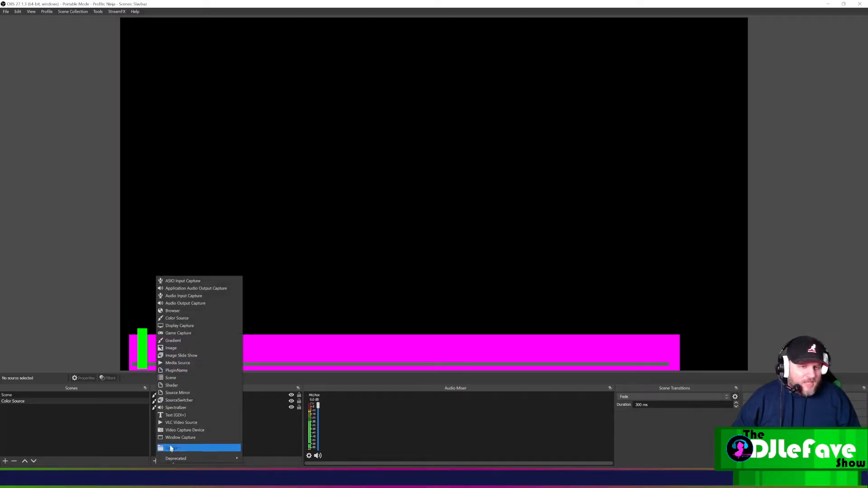
left_click(179, 417)
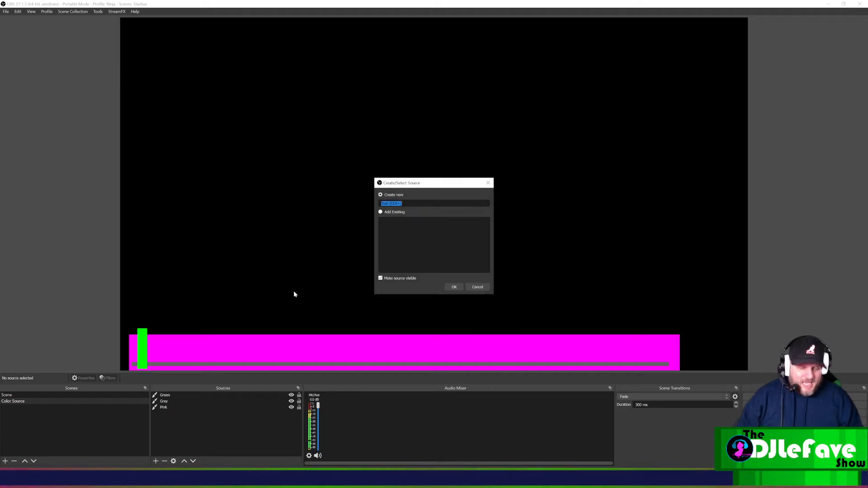
type("Name")
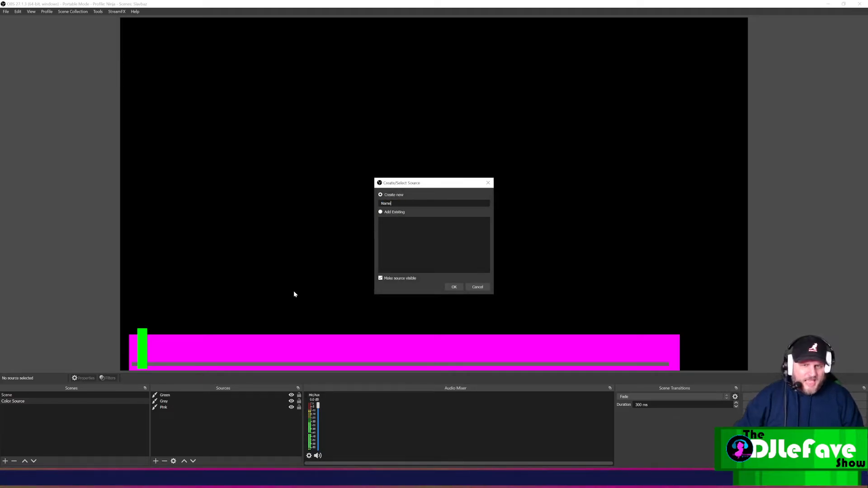
left_click(454, 287)
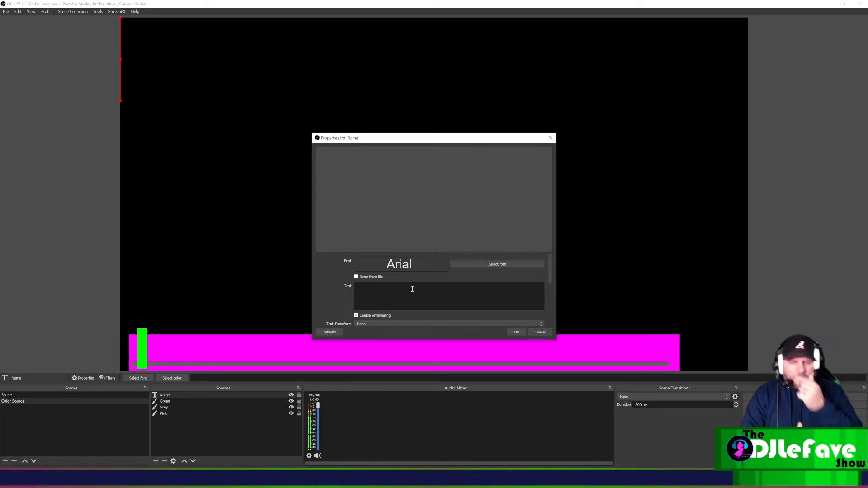
Enter the text "Fatherhood Confessions" for the Name source, set its font to Agency FB Regular and accept its properties.
type("Father")
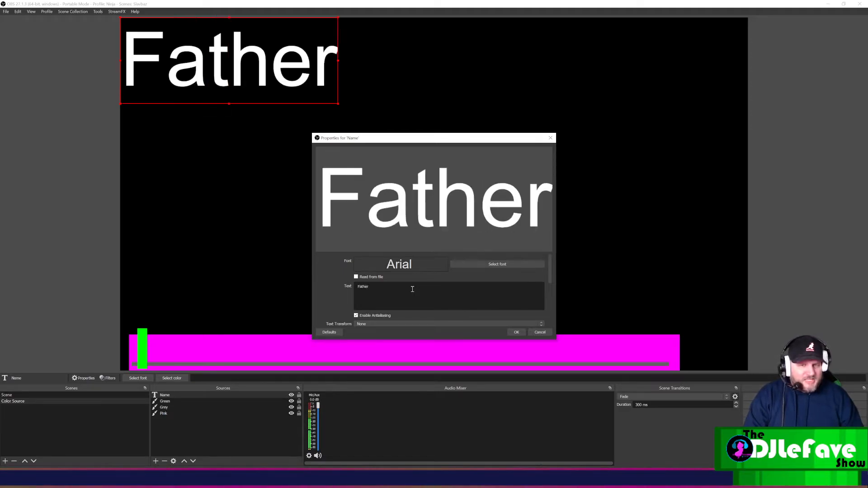
type("hood Confessions")
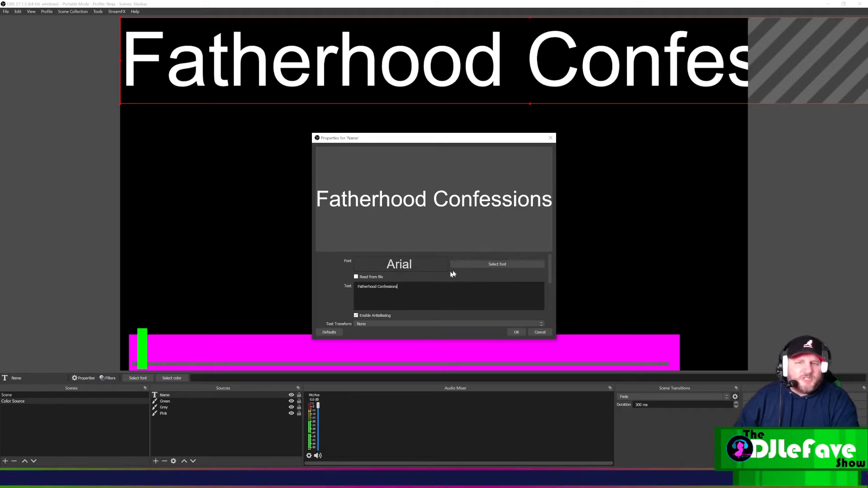
left_click(478, 265)
scroll(398, 221, "down", 3)
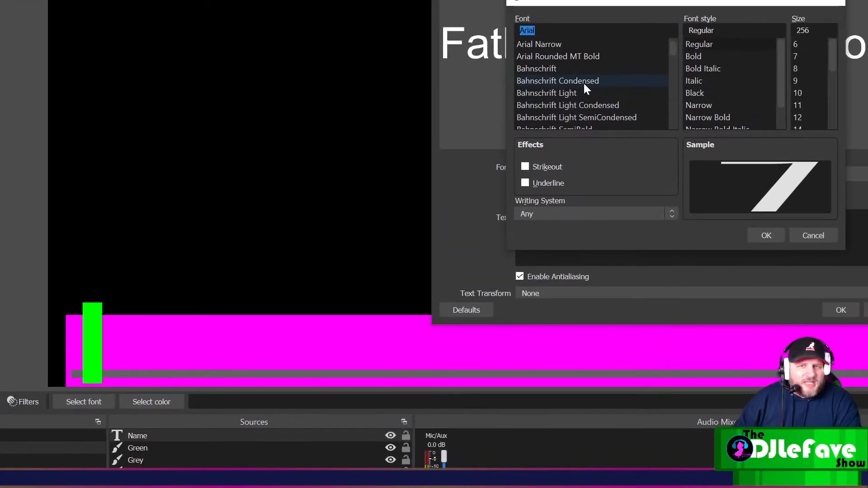
scroll(389, 221, "up", 2)
left_click(545, 71)
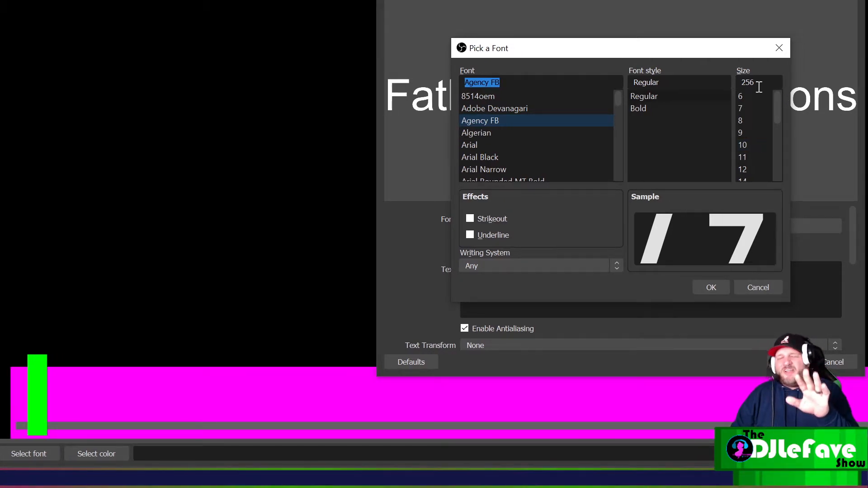
left_click(710, 288)
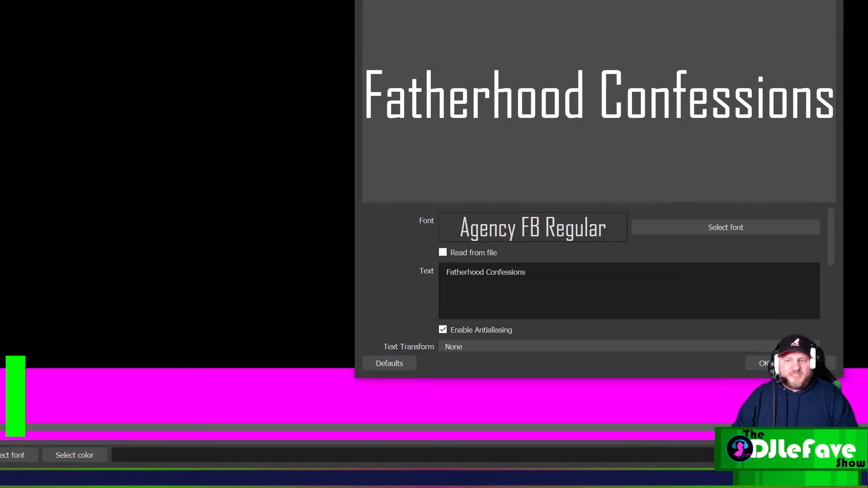
left_click(756, 364)
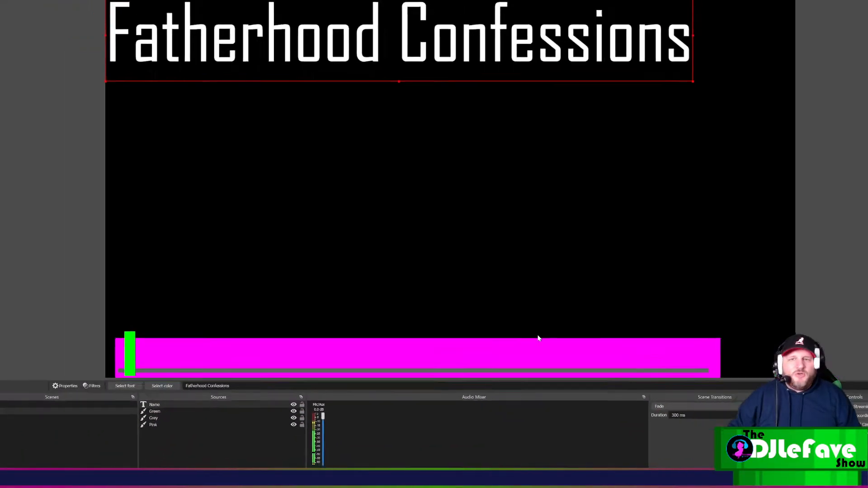
Scale down the "Fatherhood Confessions" text and fit it on the pink strip just right of the green bar.
left_click_drag(655, 100, 350, 344)
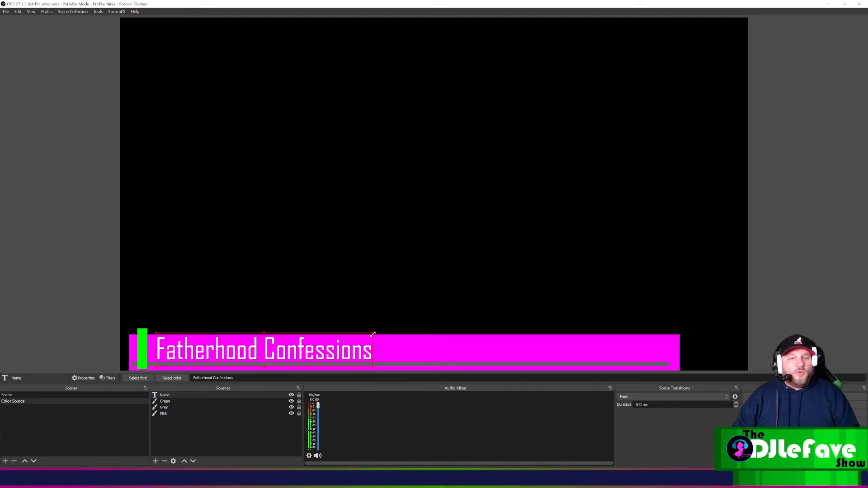
left_click_drag(372, 333, 732, 89)
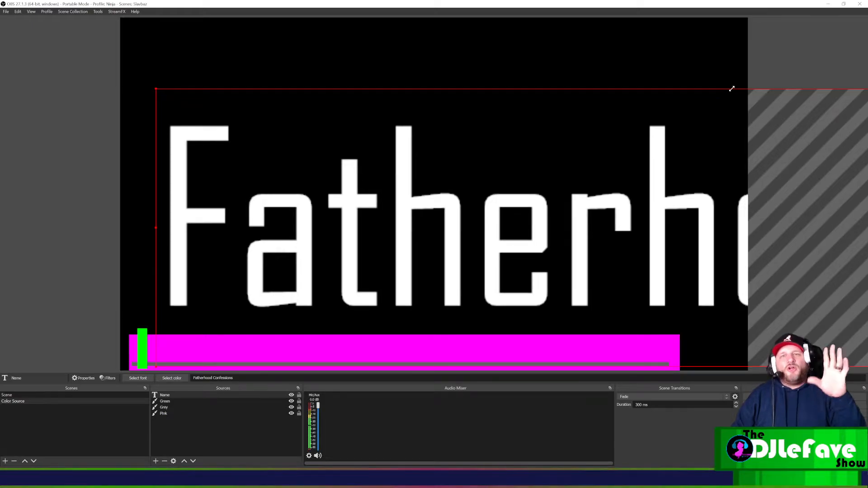
left_click_drag(732, 89, 240, 334)
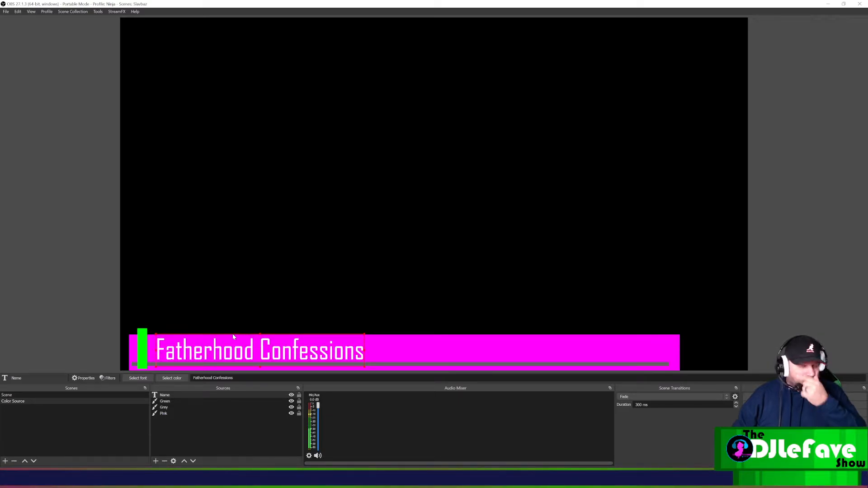
Set the color of the "Fatherhood Confessions" text to black.
left_click(171, 379)
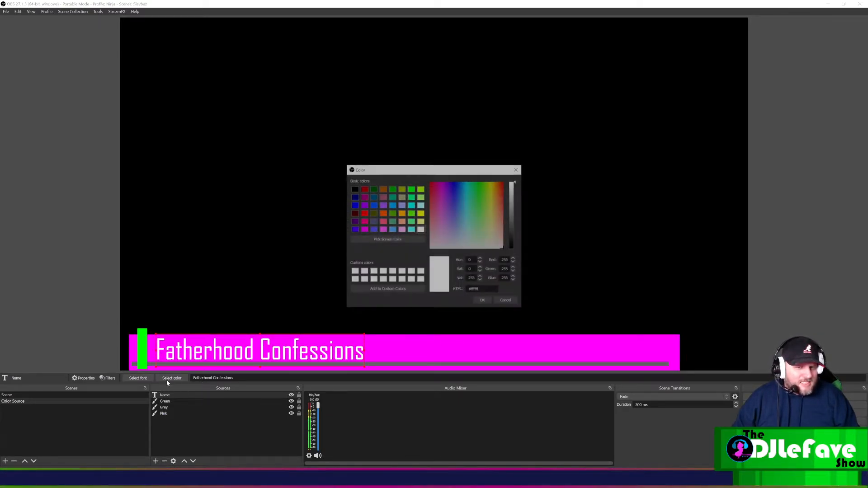
left_click(354, 190)
left_click(485, 302)
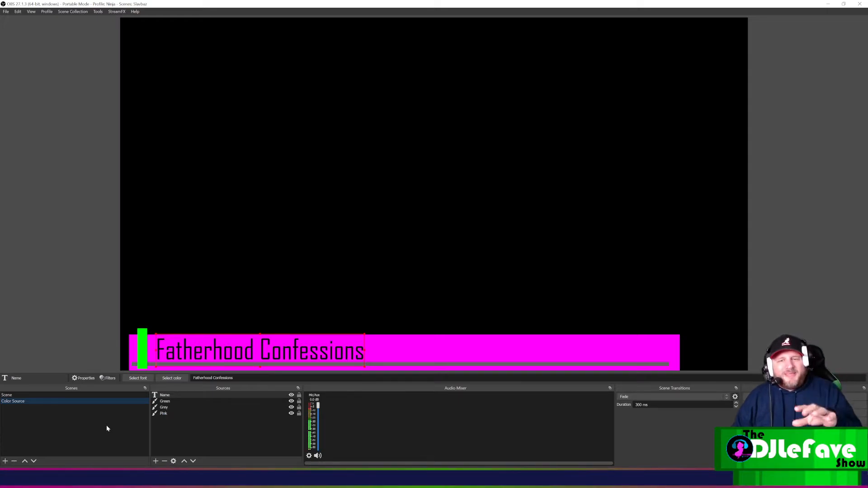
Switch to the scene named "Scene" and add a new Image source with the default name.
left_click(61, 395)
left_click(155, 460)
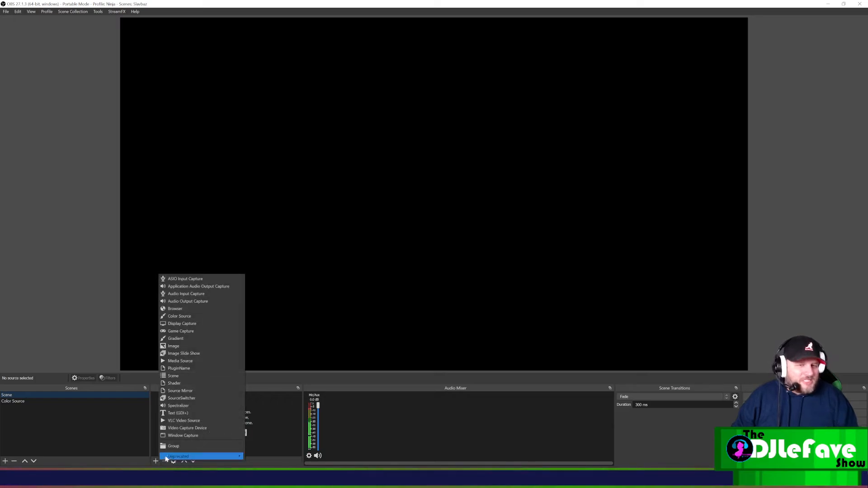
left_click(181, 345)
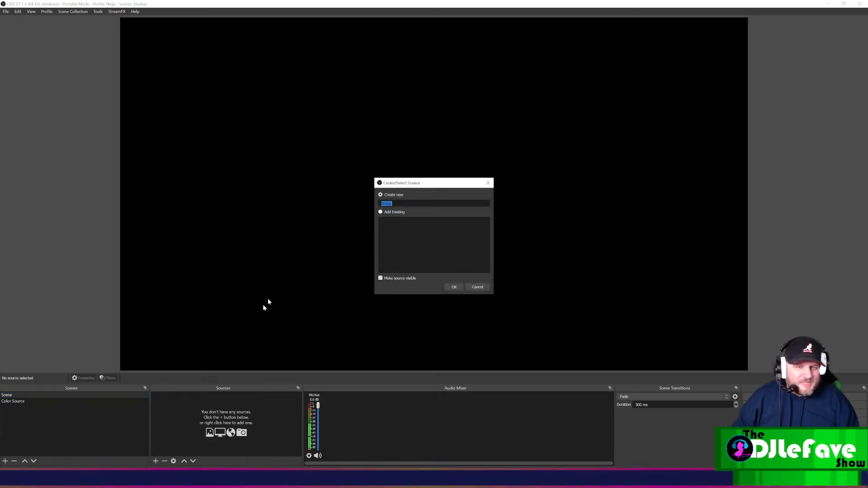
left_click(454, 287)
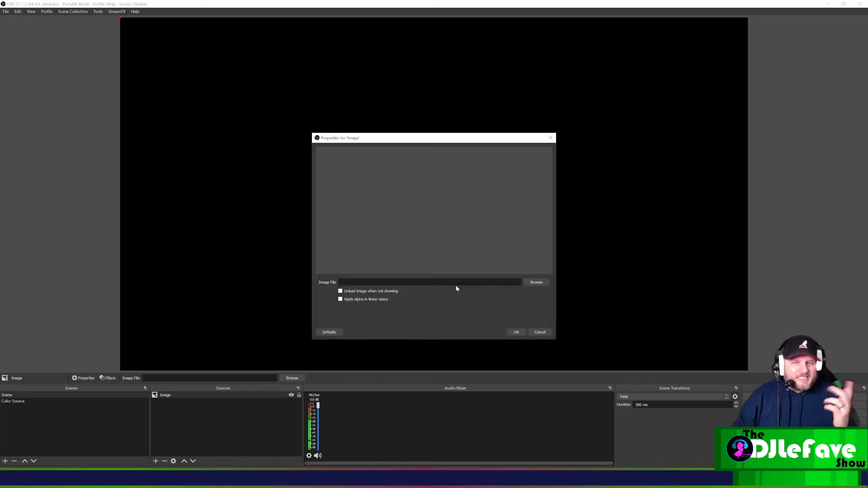
Load the "thumb" JPG from the Desktop into the Image source and enlarge the picture to fill the whole canvas.
left_click(539, 285)
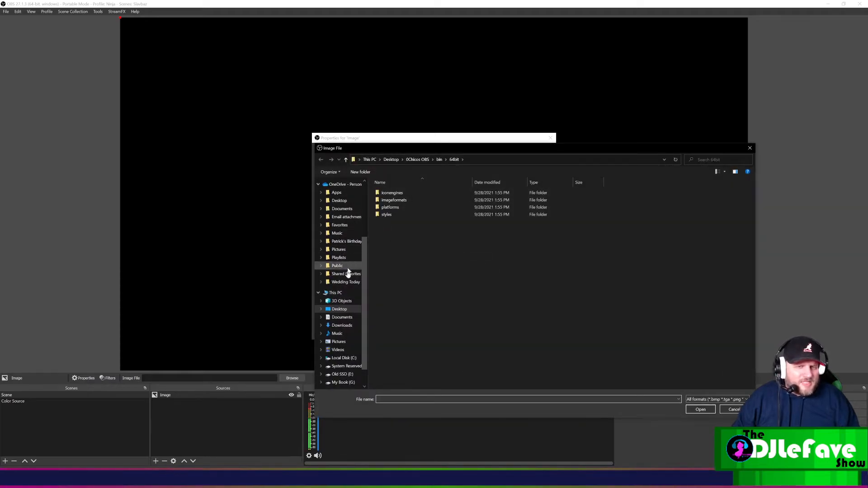
left_click(347, 309)
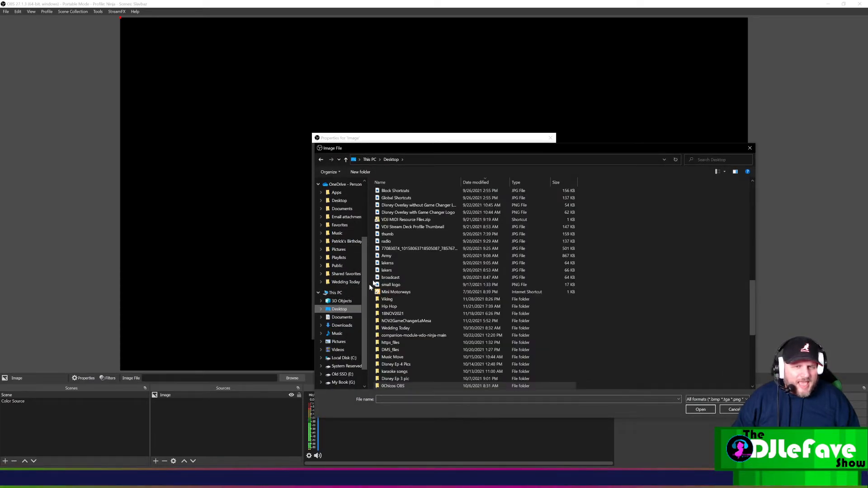
left_click(396, 235)
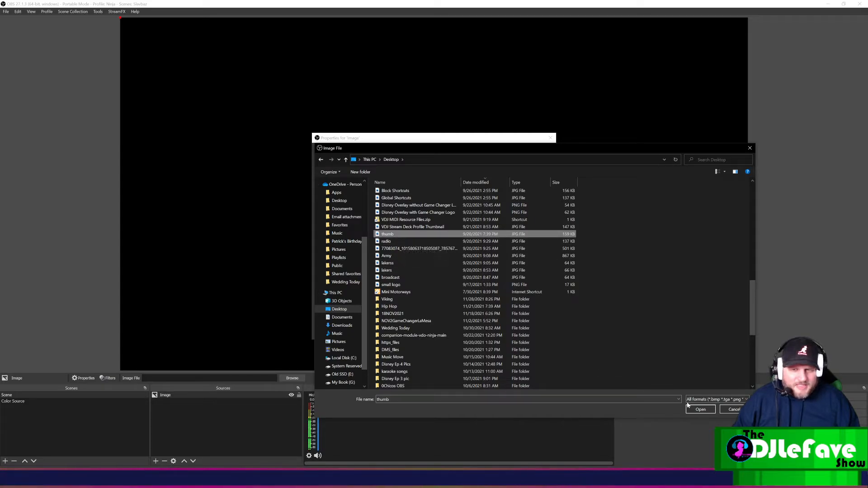
left_click(700, 410)
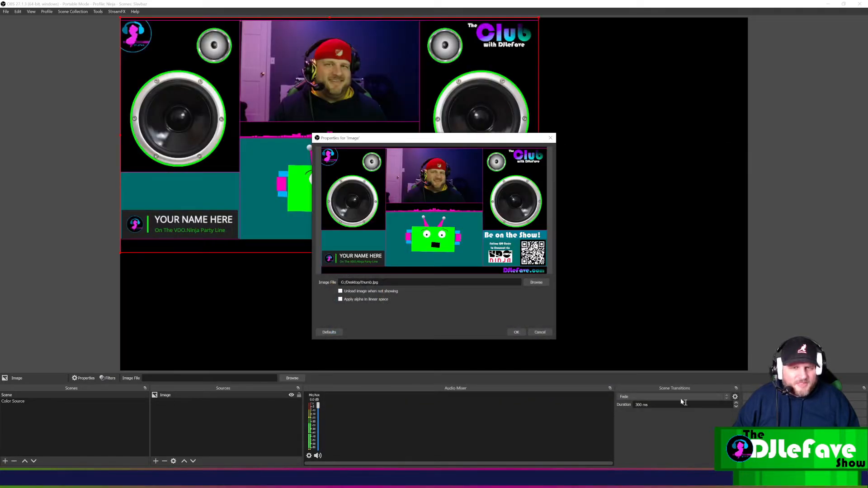
left_click(516, 332)
left_click_drag(537, 253, 748, 370)
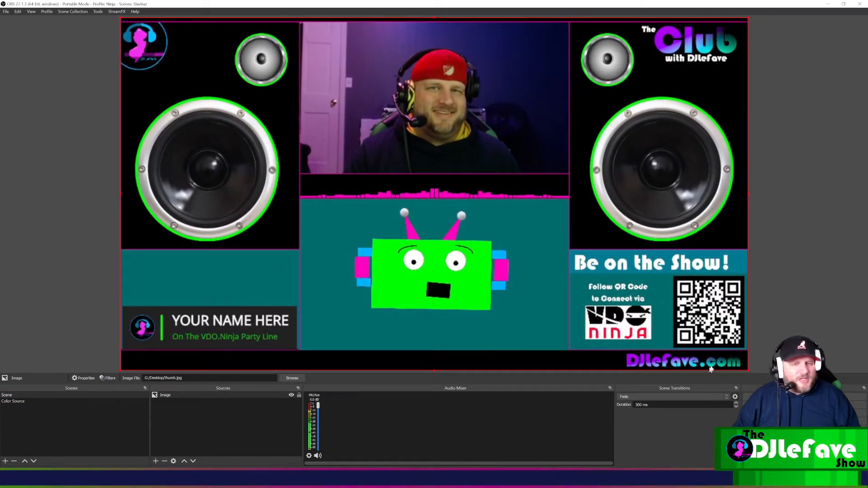
left_click(818, 298)
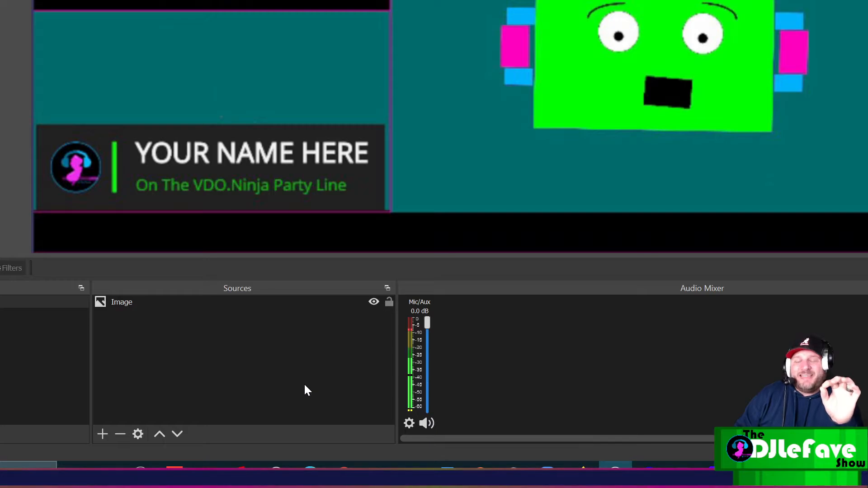
Add the existing "Color Source" scene as a visible nested source in this scene.
left_click(103, 434)
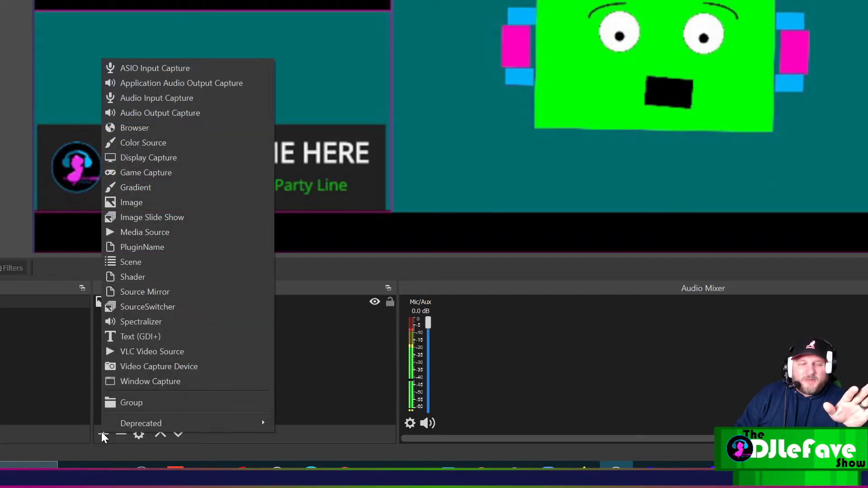
left_click(156, 256)
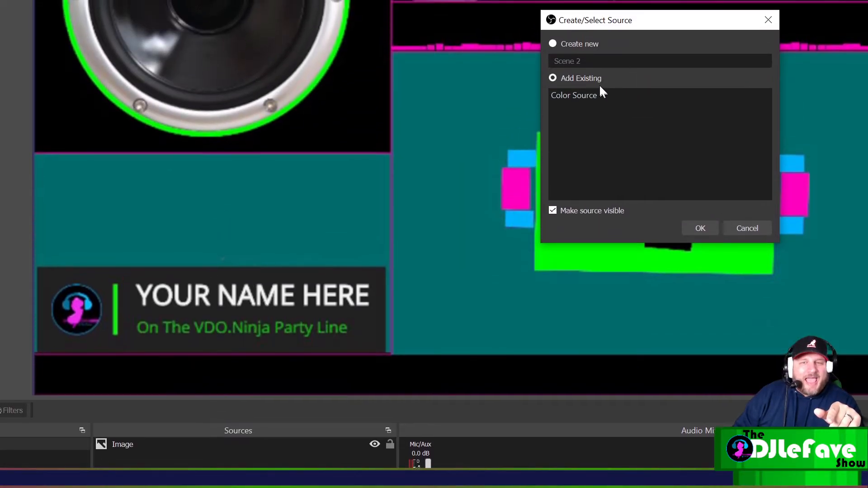
left_click(587, 105)
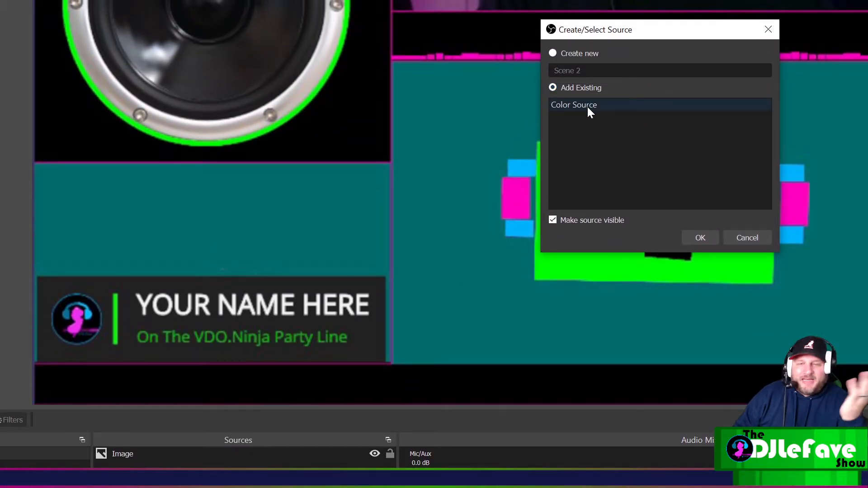
left_click(693, 237)
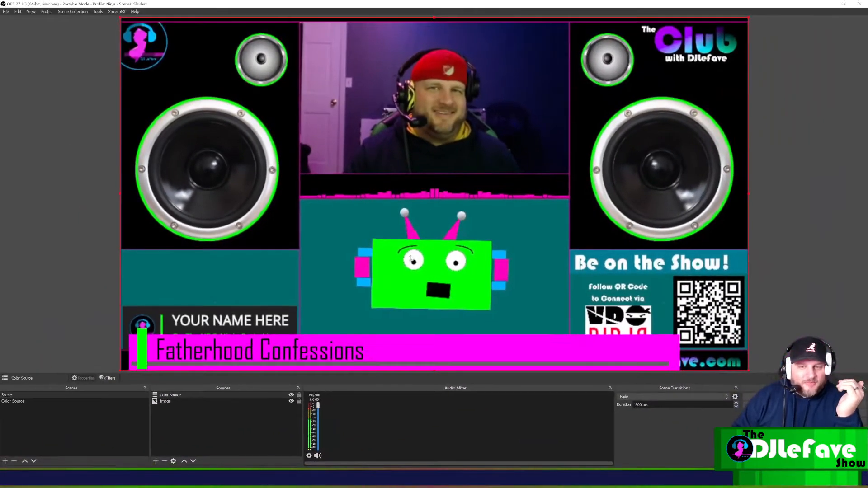
mouse_move(409, 259)
left_mouse_down()
mouse_move(390, 141)
mouse_move(403, 213)
mouse_move(432, 206)
mouse_move(420, 252)
left_mouse_up()
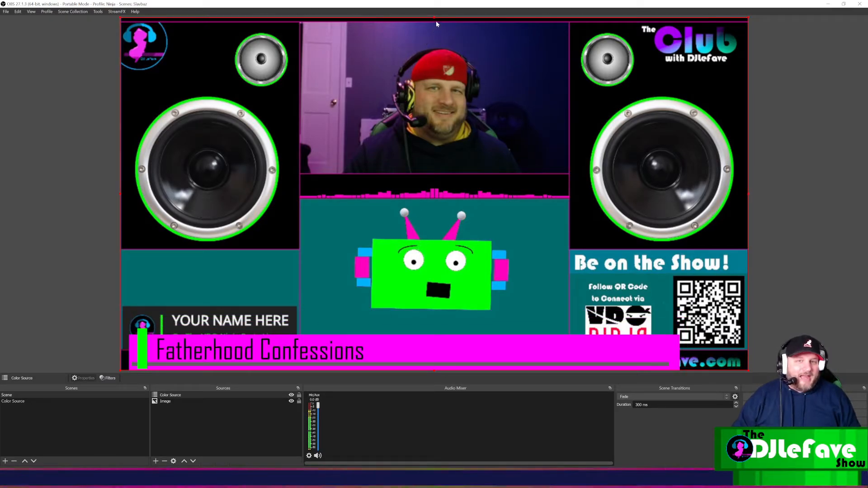
left_click_drag(435, 20, 452, 308)
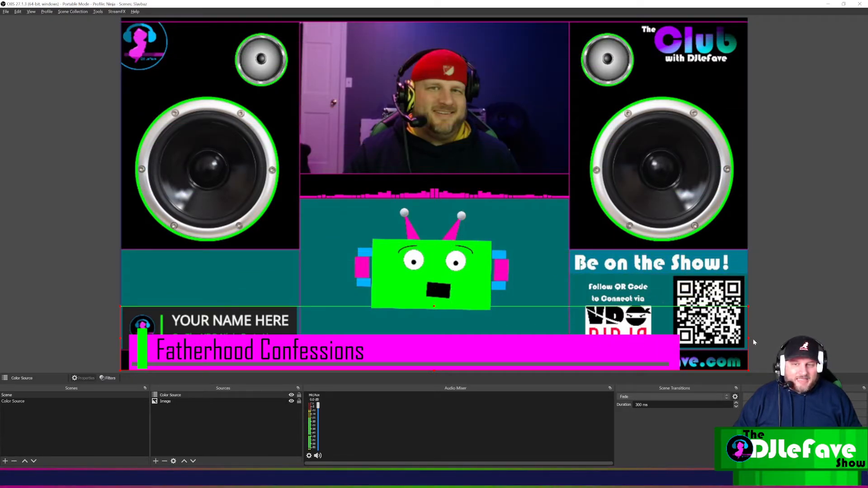
left_click_drag(749, 338, 694, 338)
left_click_drag(619, 342, 613, 313)
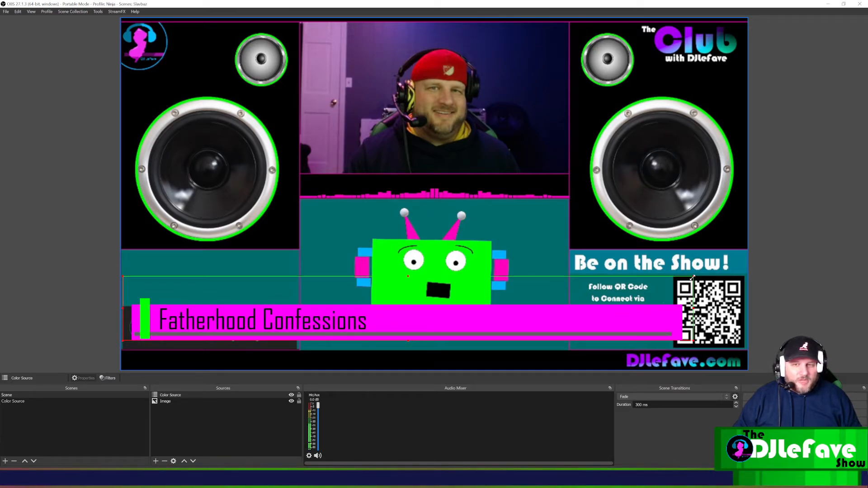
left_click_drag(692, 276, 634, 284)
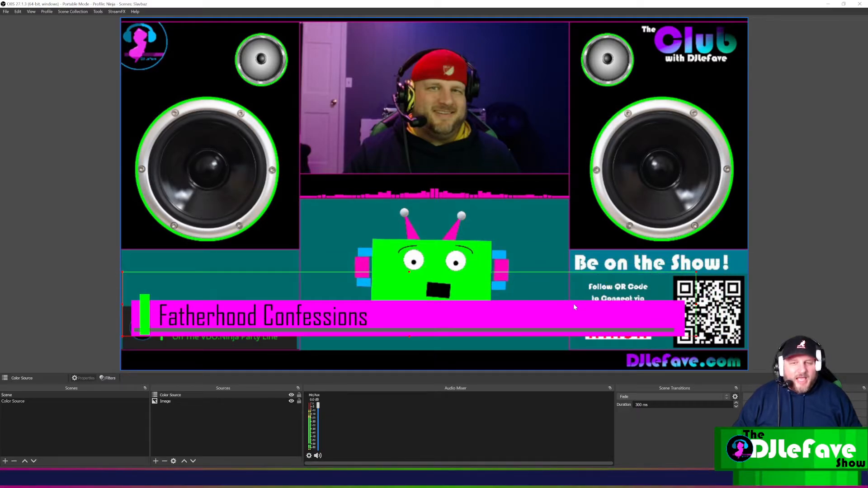
left_click_drag(568, 309, 565, 254)
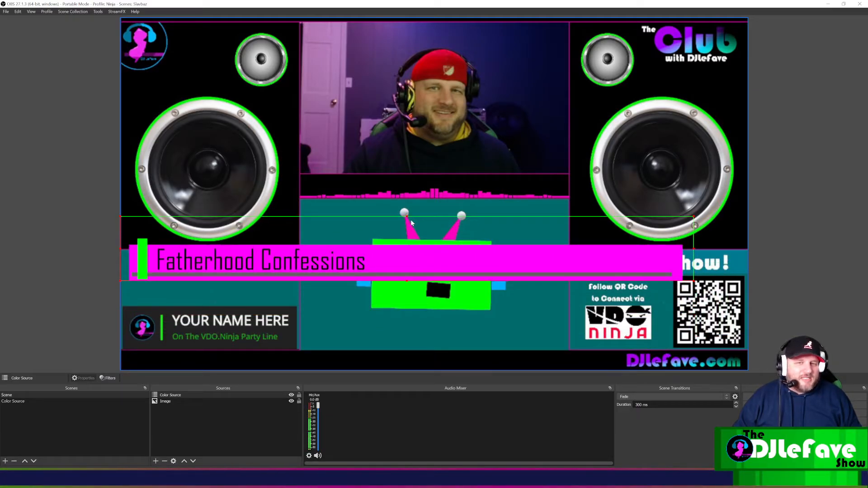
left_click_drag(405, 216, 415, 184)
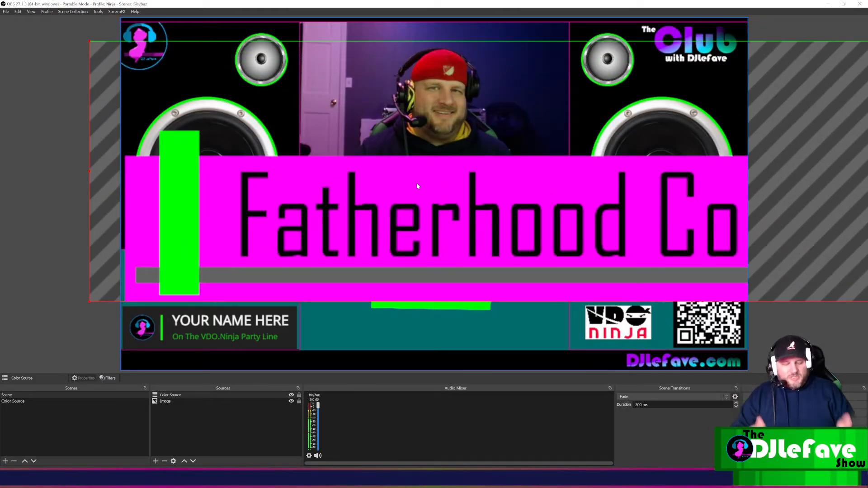
key("ctrl+z")
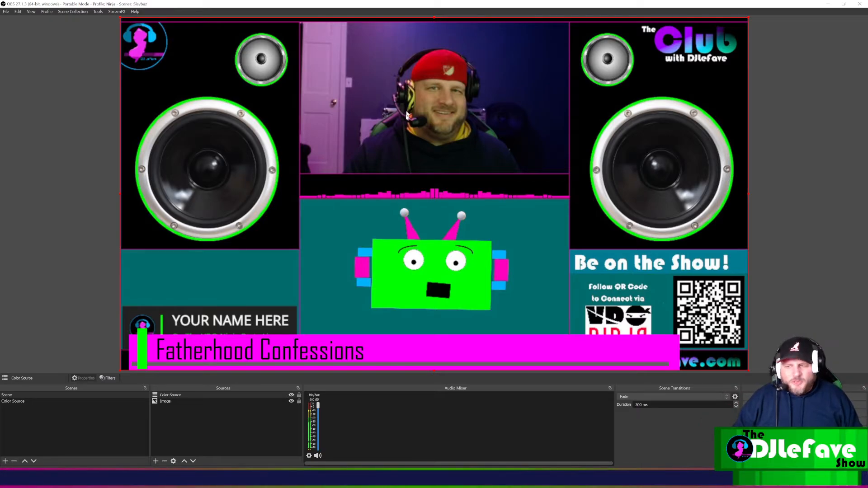
Crop the nested Color Source from above and the right to just around the lower third, and move it up above the black bottom band.
left_click_drag(433, 17, 448, 299)
left_click_drag(748, 334, 691, 335)
left_click_drag(405, 295, 406, 320)
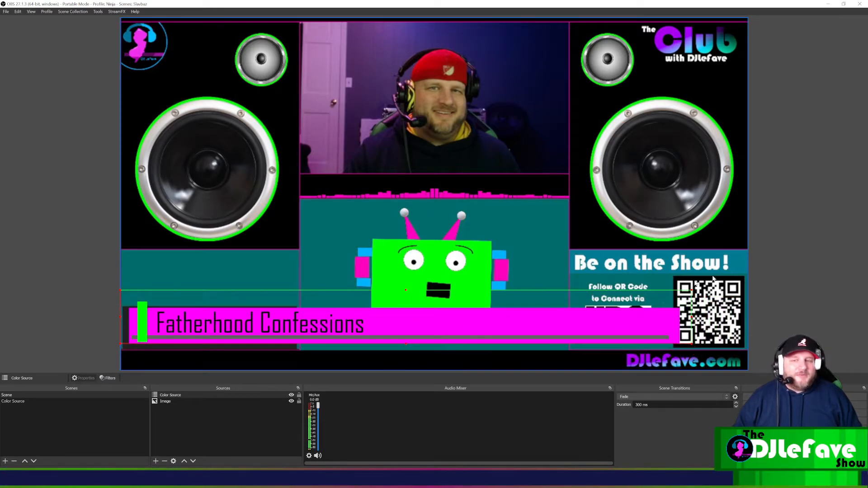
left_click(764, 256)
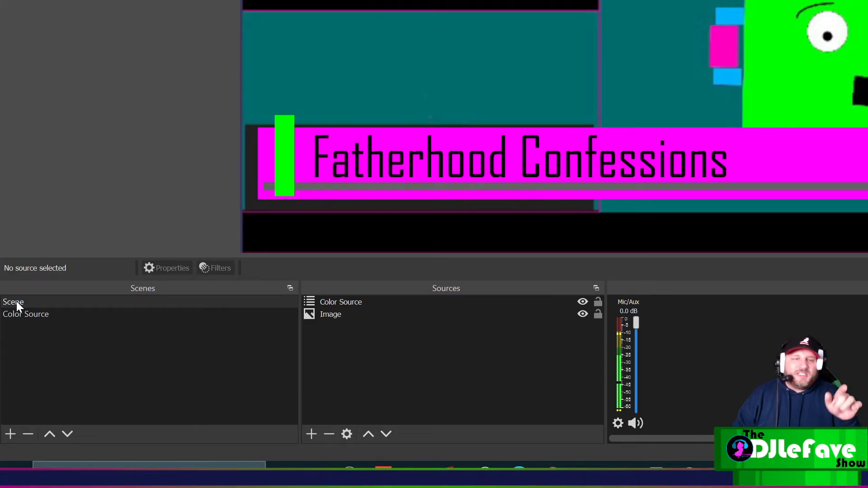
Add a Move Source filter named "Lower Third On Screen" to the scene named "Scene".
right_click(17, 301)
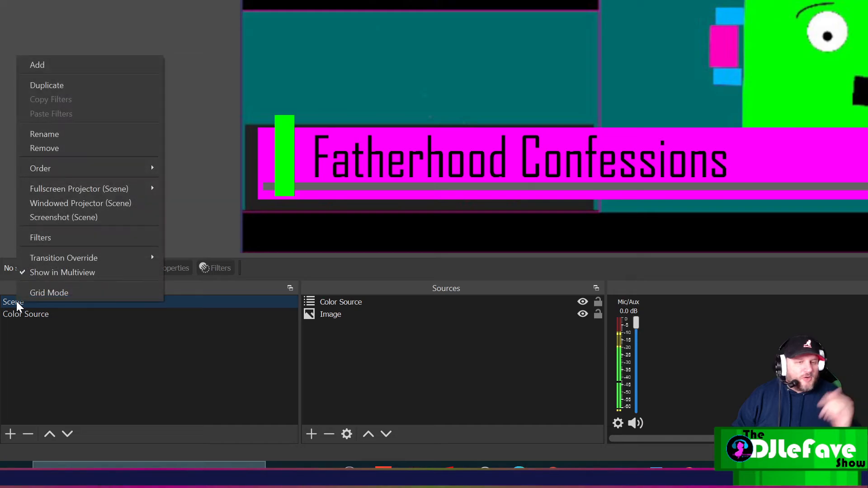
left_click(54, 237)
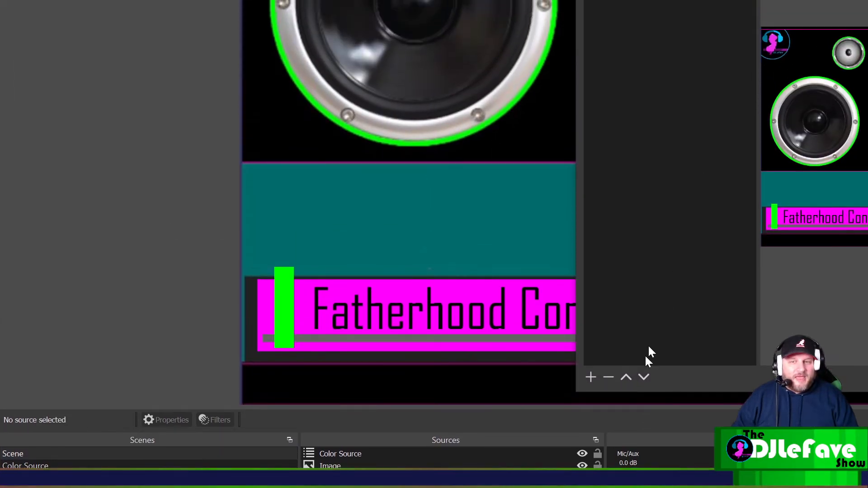
left_click(590, 377)
left_click(635, 214)
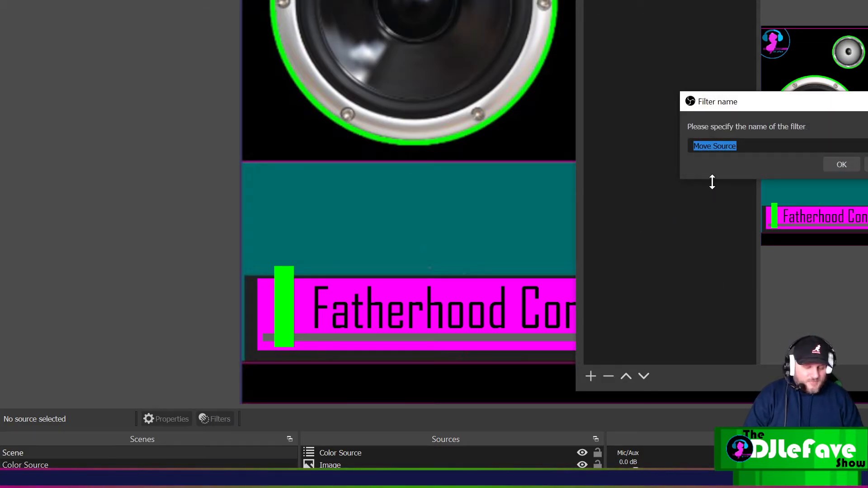
type("Lower Third On")
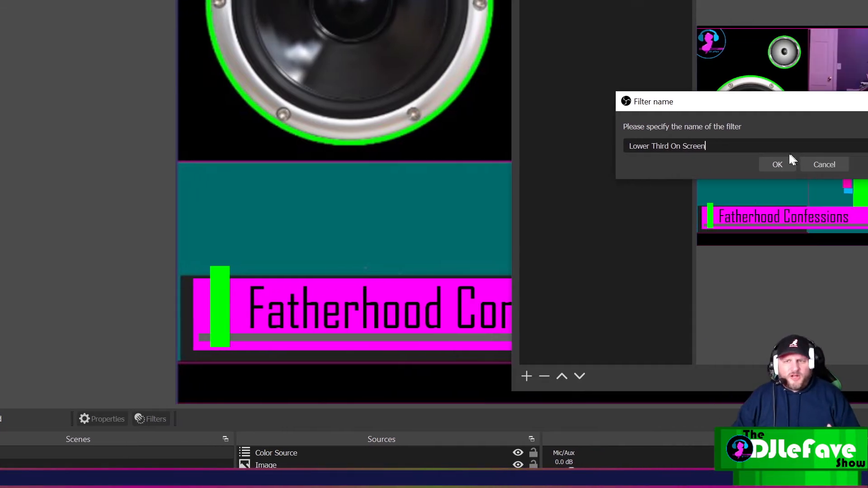
left_click(774, 164)
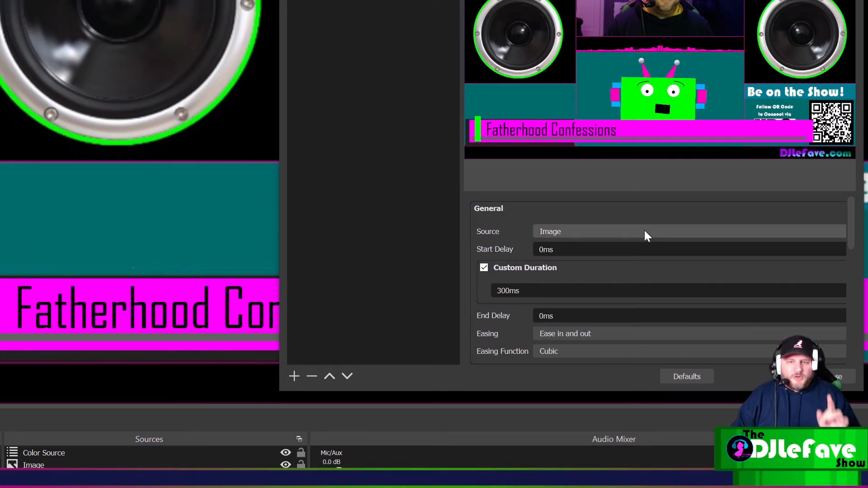
Make Color Source the filter's source and set its custom duration to 1000 ms.
left_click(641, 230)
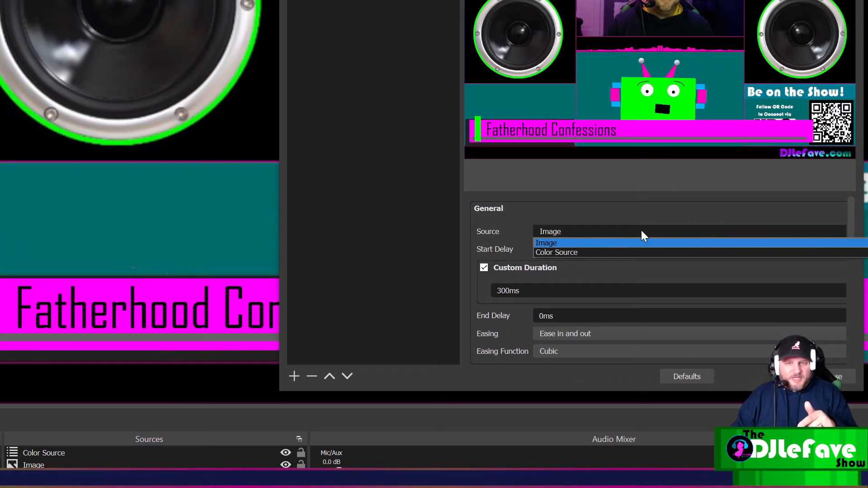
left_click(625, 256)
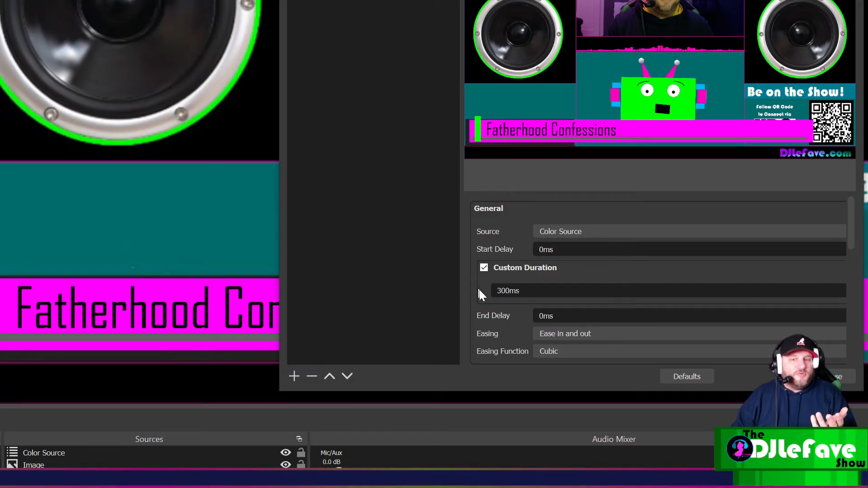
left_click_drag(512, 291, 489, 290)
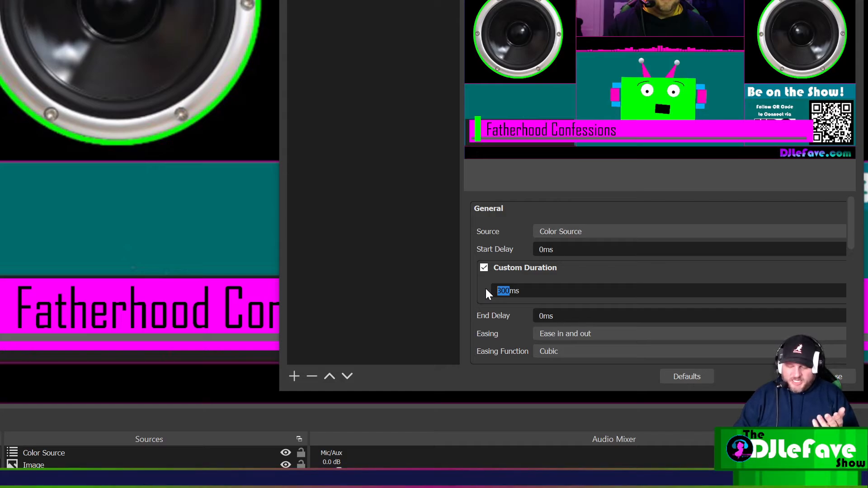
type("1000")
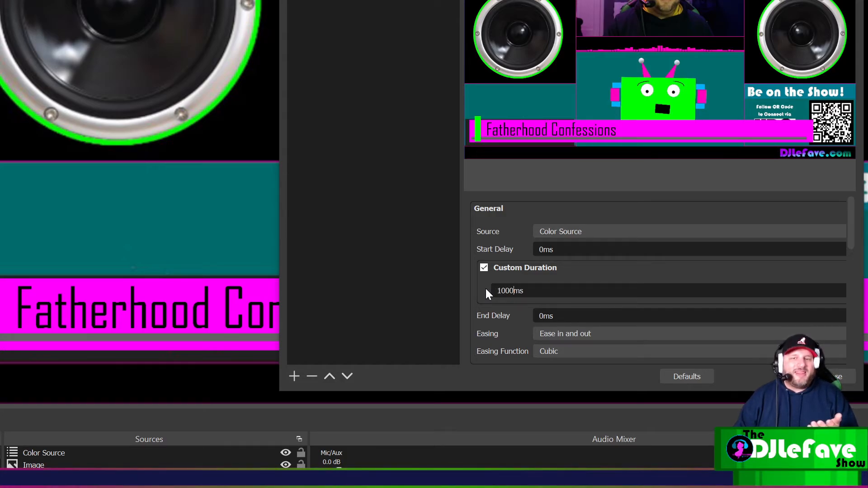
key("ctrl+a")
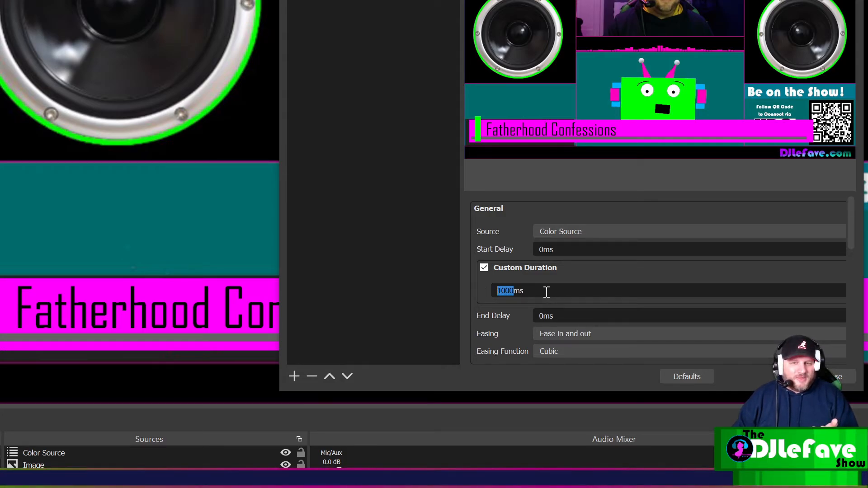
scroll(505, 324, "down", 3)
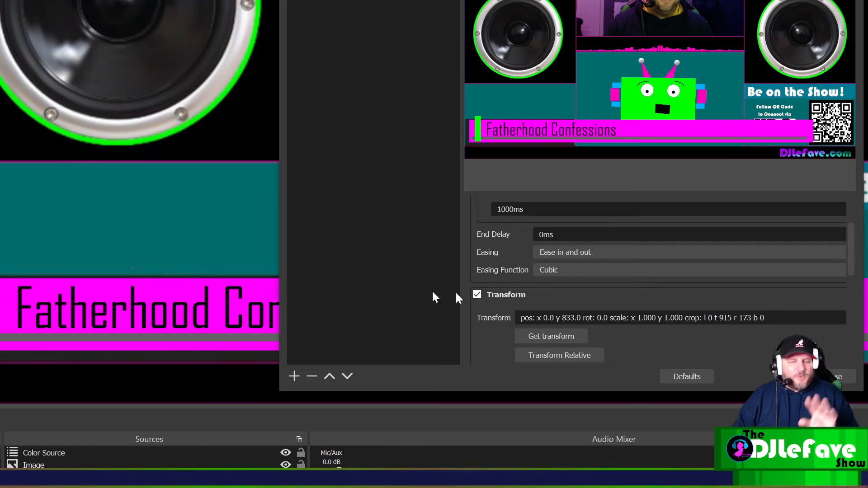
Capture the lower third's current on-screen placement as the transform of the "Lower Third On Screen" filter.
left_click(577, 335)
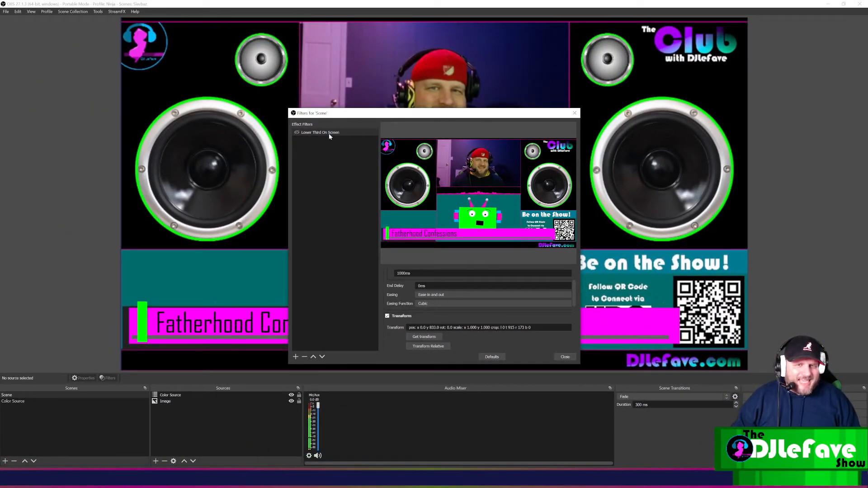
Duplicate the "Lower Third On Screen" filter and name the copy "Lower Third Off Screen".
left_click(329, 133)
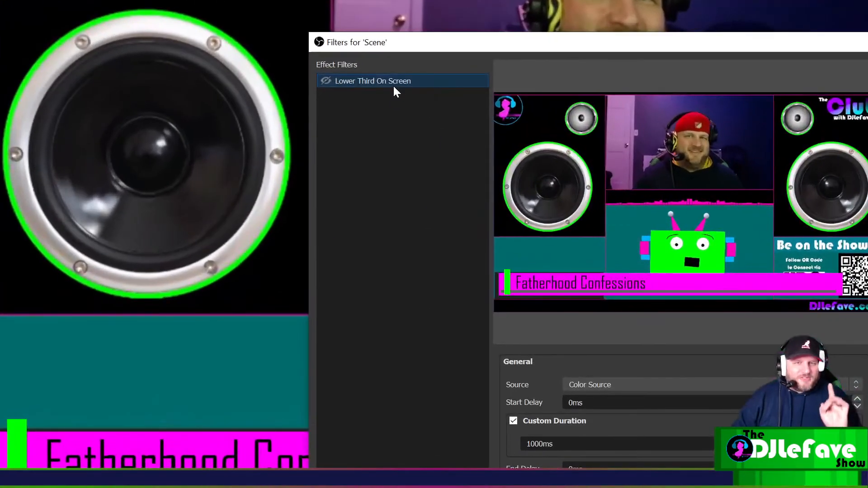
right_click(350, 92)
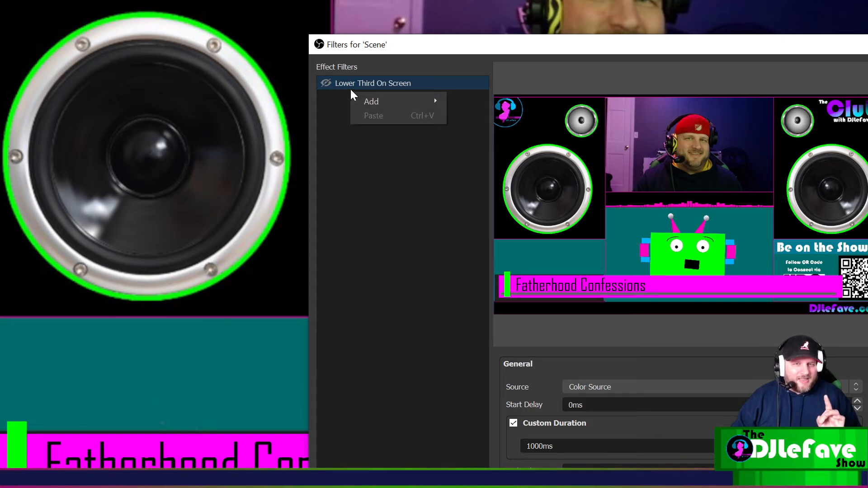
right_click(351, 83)
left_click(381, 115)
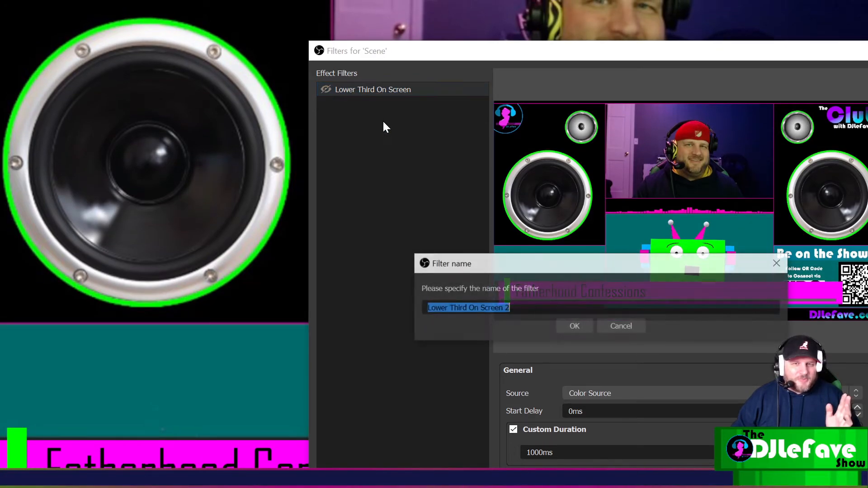
left_click(473, 310)
key("shift+Home")
key("Right")
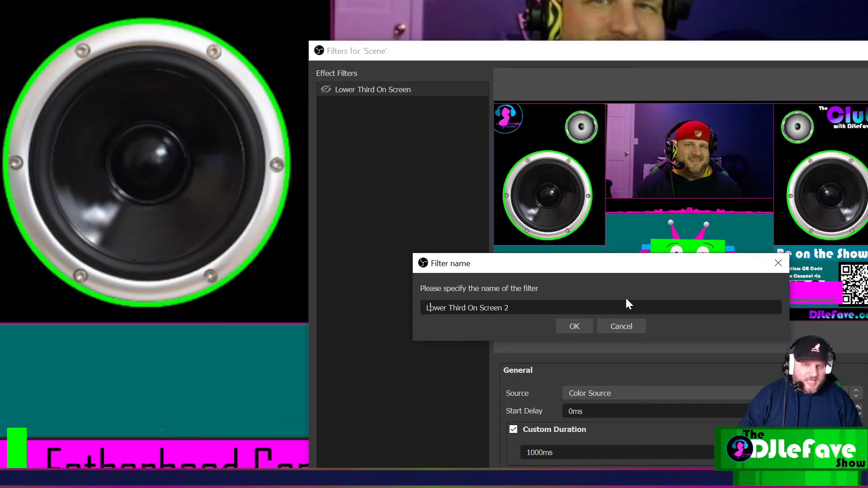
key("BackSpace")
key("BackSpace")
key("BackSpace")
key("BackSpace")
key("BackSpace")
key("BackSpace")
key("BackSpace")
key("BackSpace")
key("BackSpace")
key("BackSpace")
key("BackSpace")
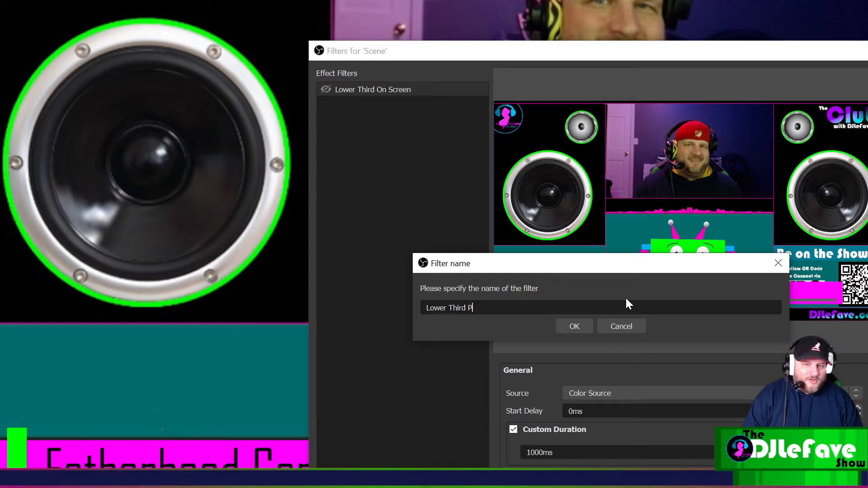
type("Off Screen")
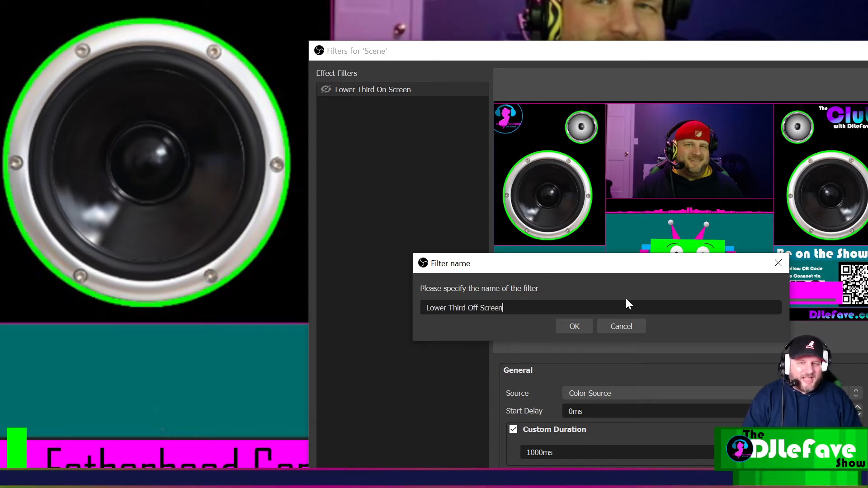
left_click(582, 332)
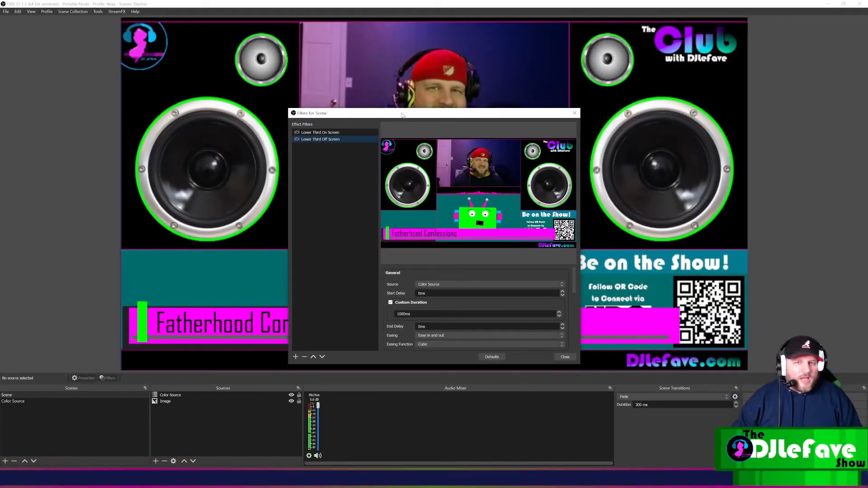
Move the lower third fully past the canvas's left edge and capture that placement as the "Lower Third Off Screen" filter's transform.
left_click_drag(402, 114, 543, 113)
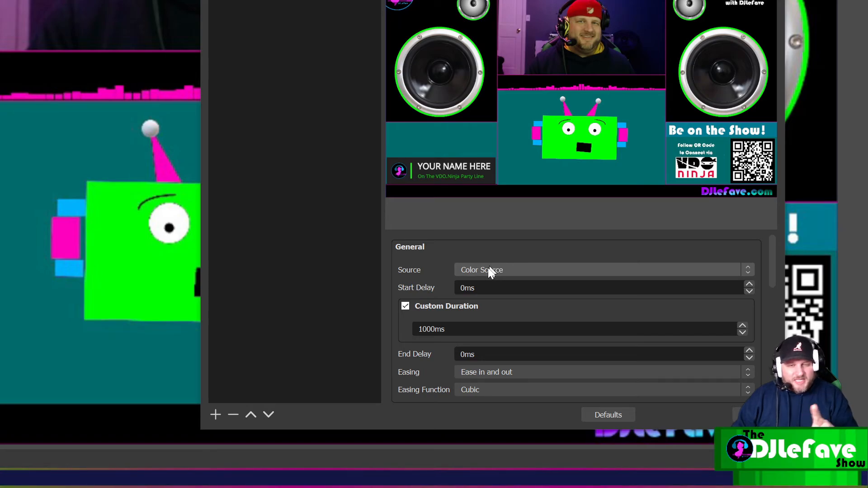
left_click(452, 306)
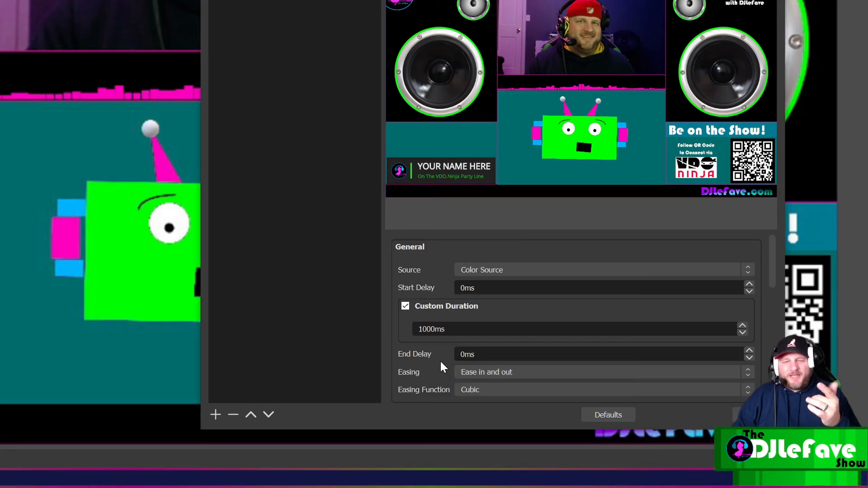
scroll(440, 359, "down", 4)
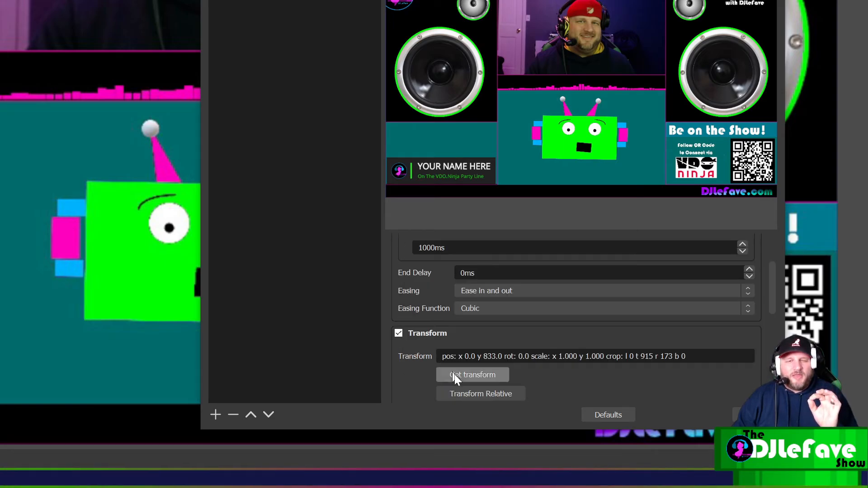
left_click(465, 375)
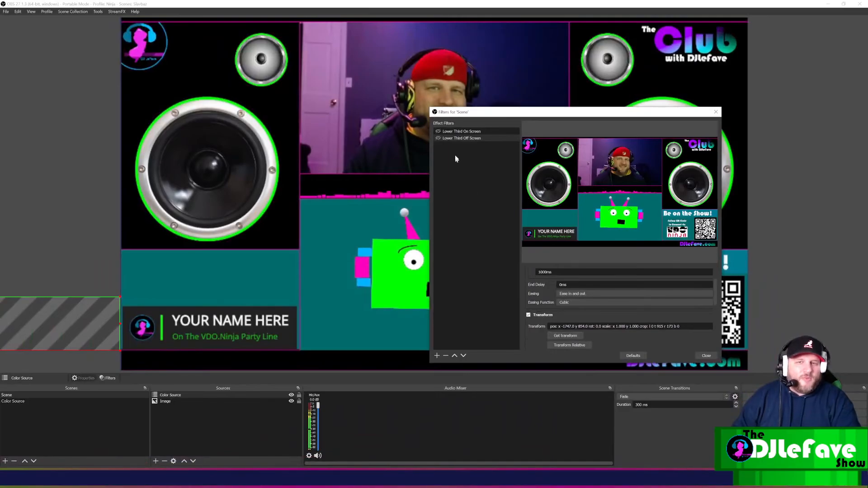
Test the animation by triggering the "Lower Third On Screen" and "Lower Third Off Screen" filters alternately three times, with the source deselected after the first round.
left_click(438, 132)
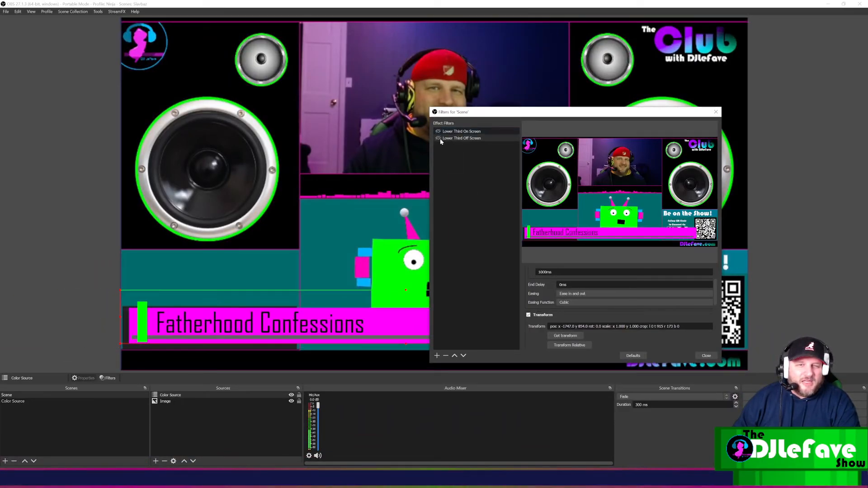
left_click(439, 139)
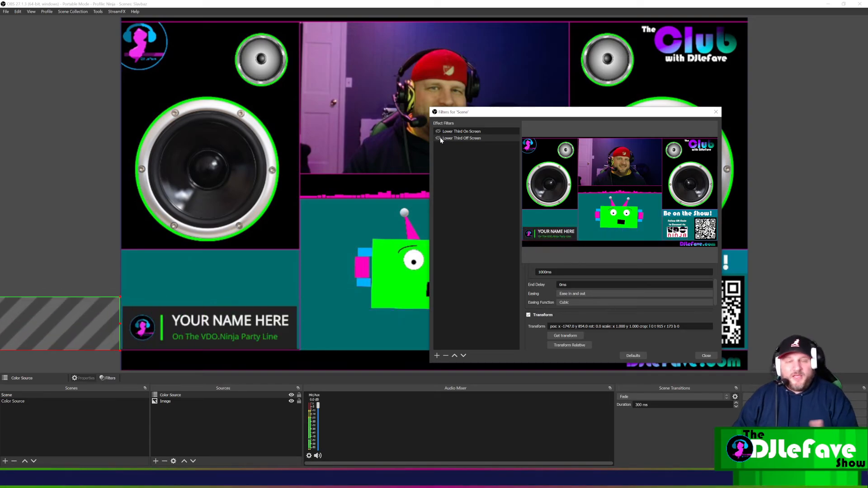
left_click(86, 164)
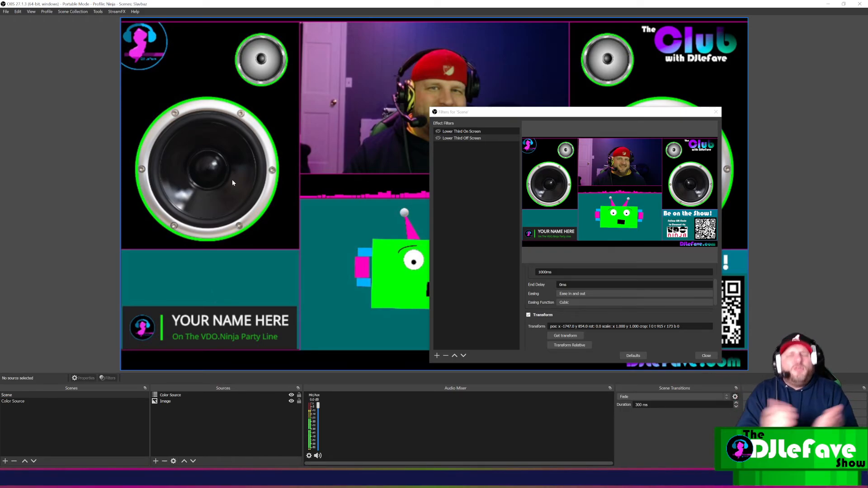
left_click(439, 132)
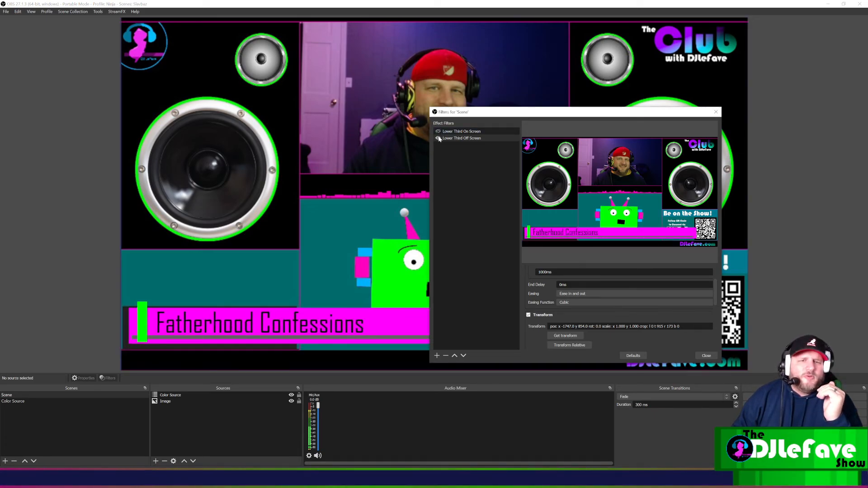
left_click(438, 138)
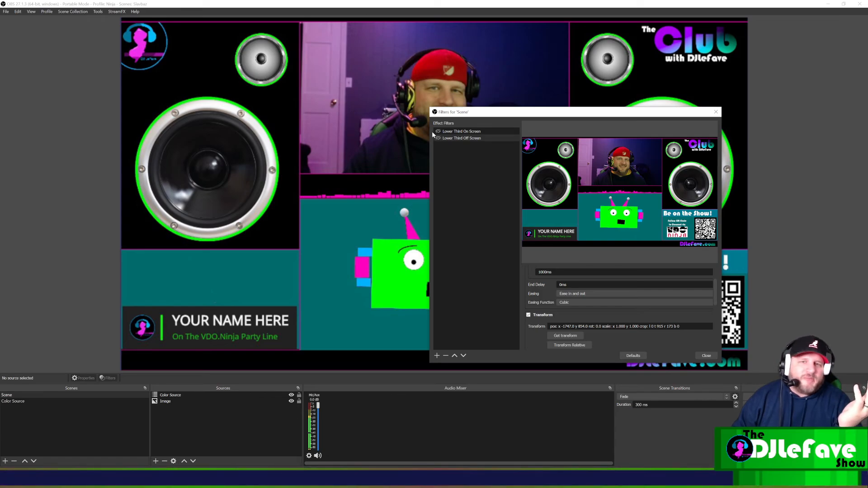
left_click(438, 132)
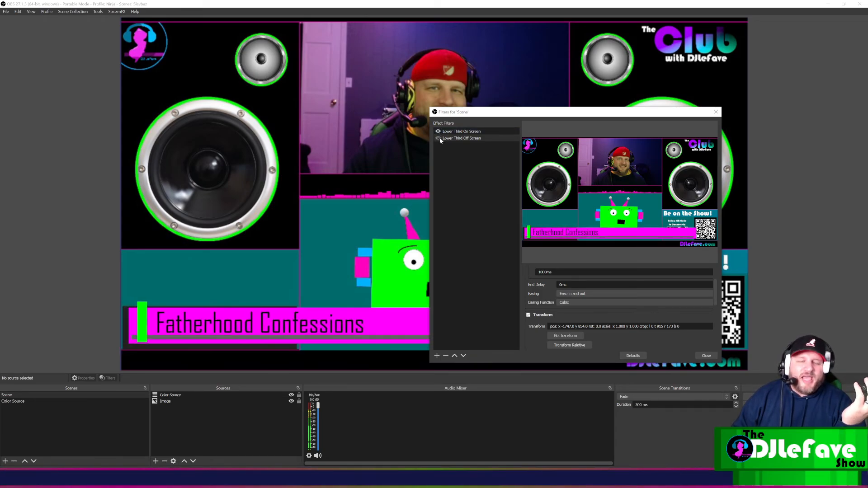
left_click(438, 139)
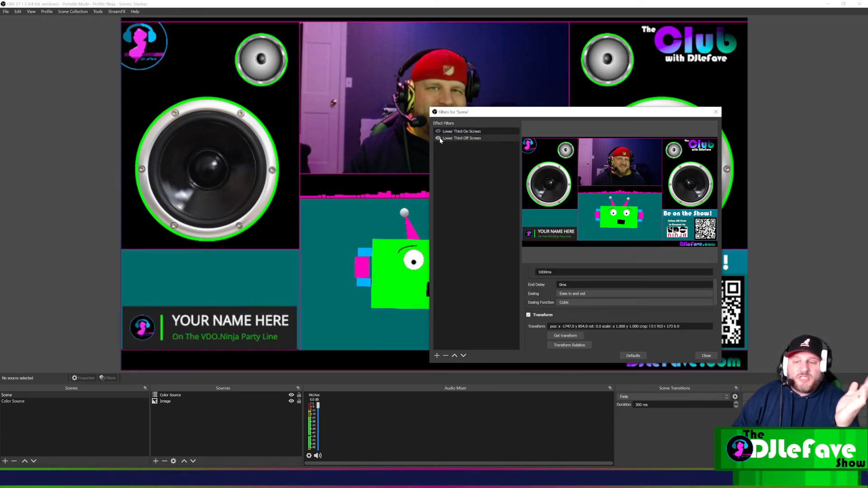